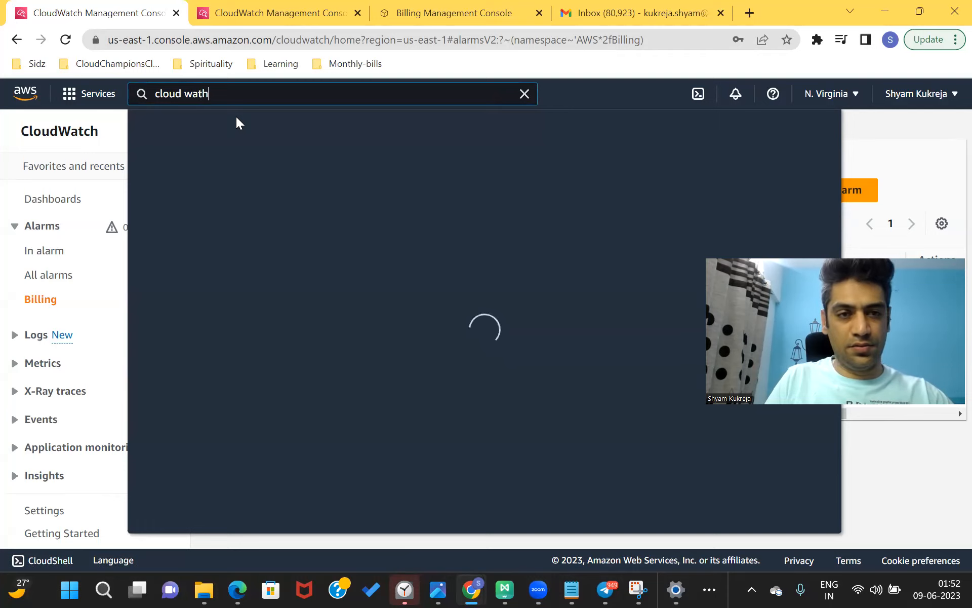
- Correct the console search to 'cloud watch' and open the CloudWatch service
{"action": "key", "text": "BackSpace"}
{"action": "type", "text": "ch"}
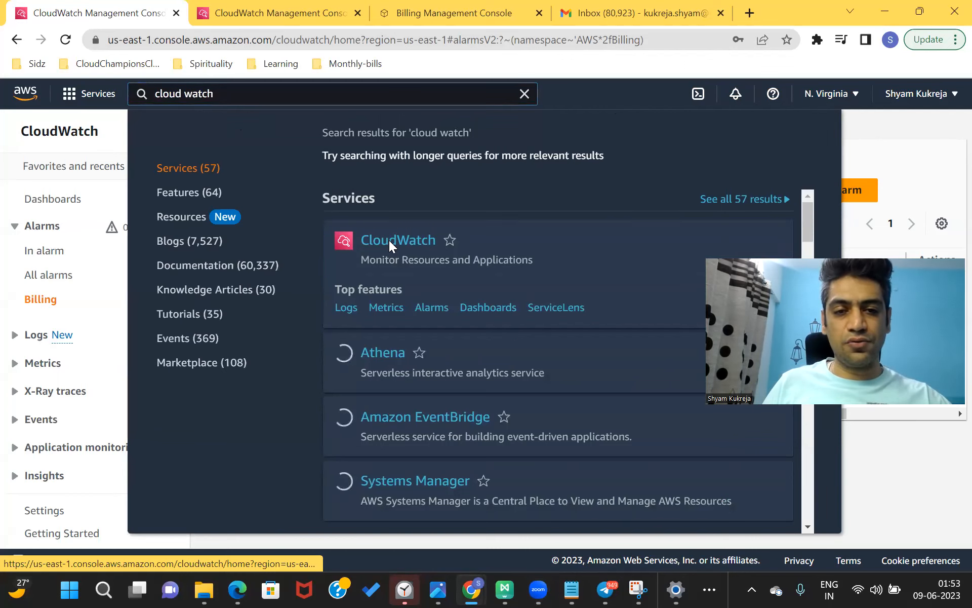
{"action": "left_click", "coordinate": [389, 240]}
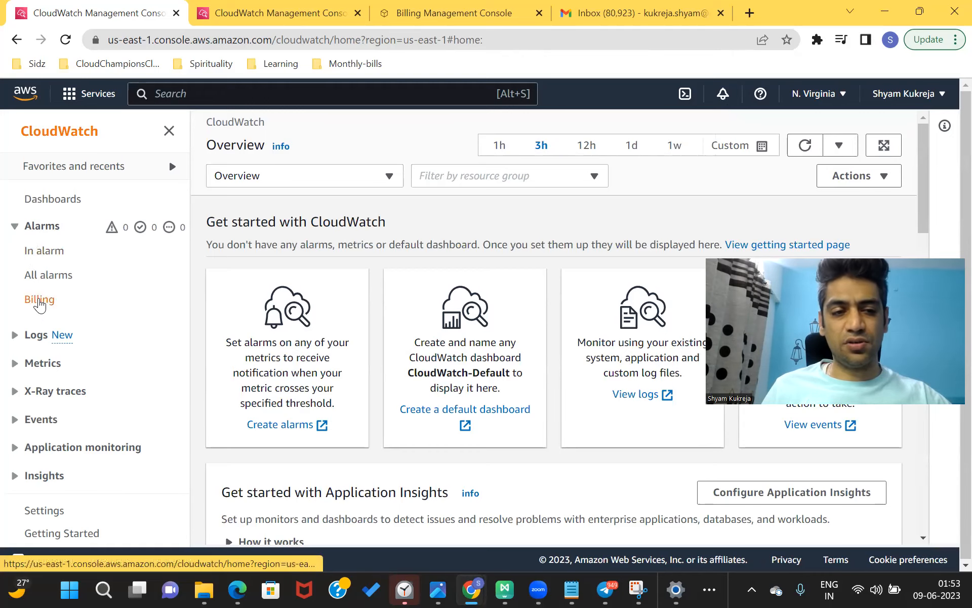
- Go to Alarms > Billing in the sidebar, which lists zero billing alarms
{"action": "left_click", "coordinate": [14, 227]}
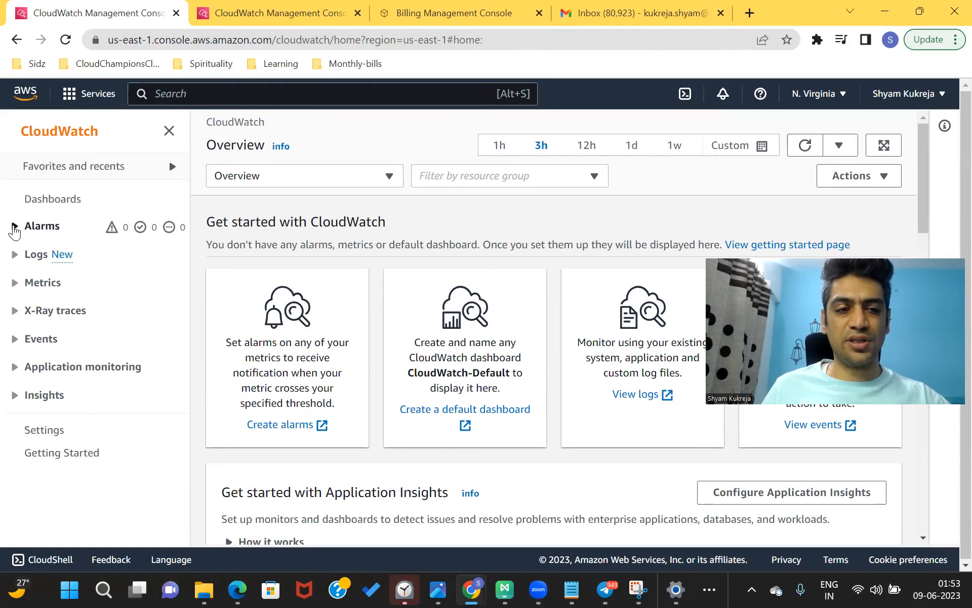
{"action": "left_click", "coordinate": [14, 228]}
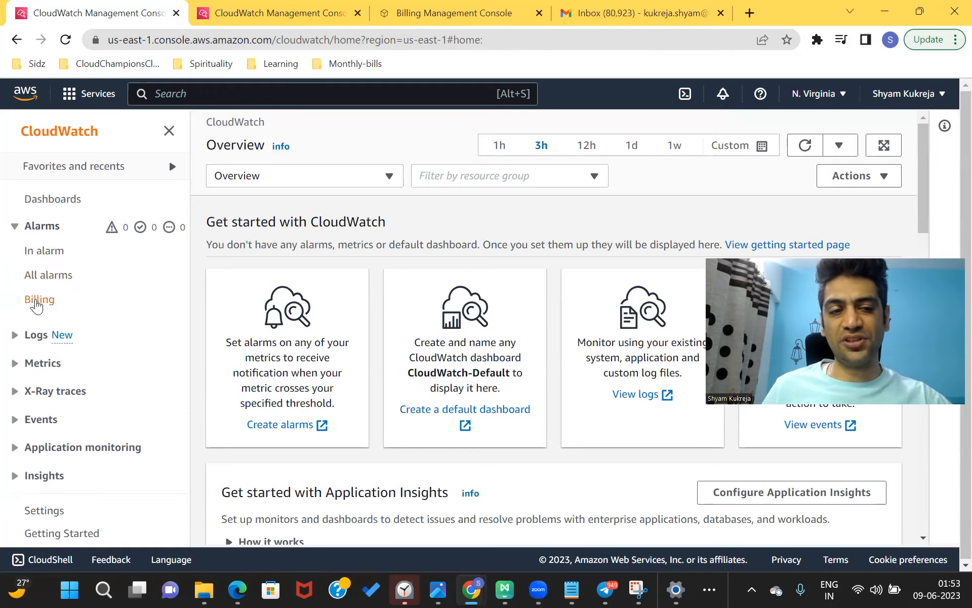
{"action": "left_click", "coordinate": [36, 301]}
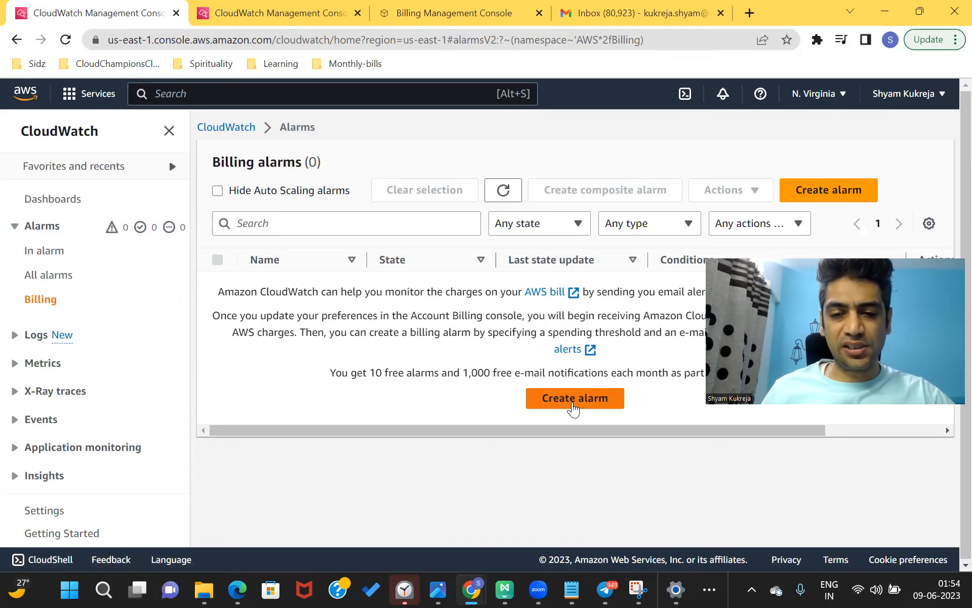
{"action": "left_click", "coordinate": [574, 405]}
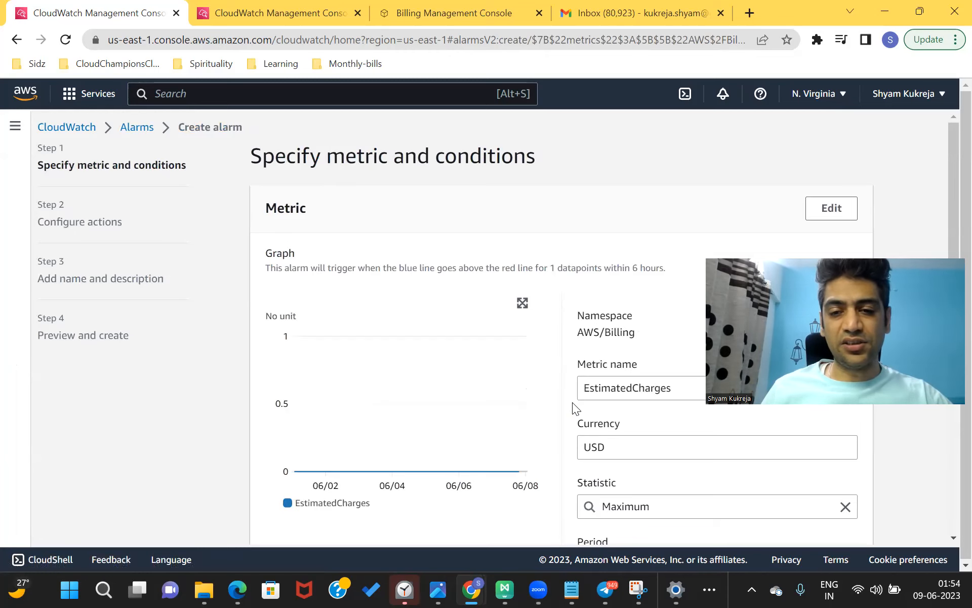
{"action": "scroll", "coordinate": [573, 402], "scroll_direction": "down", "scroll_amount": 2}
{"action": "scroll", "coordinate": [572, 402], "scroll_direction": "down", "scroll_amount": 1}
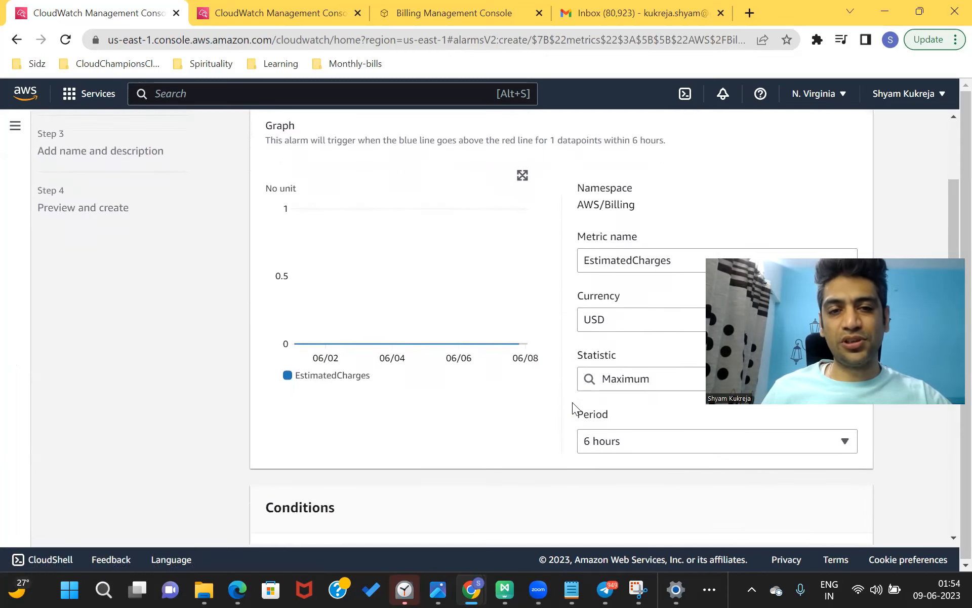
{"action": "scroll", "coordinate": [572, 402], "scroll_direction": "down", "scroll_amount": 1}
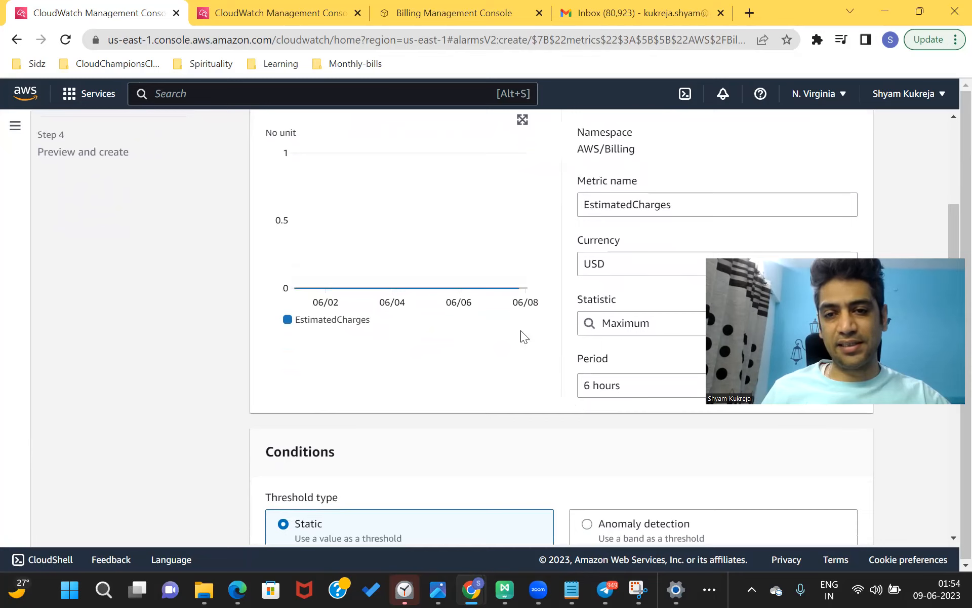
{"action": "left_click", "coordinate": [682, 207]}
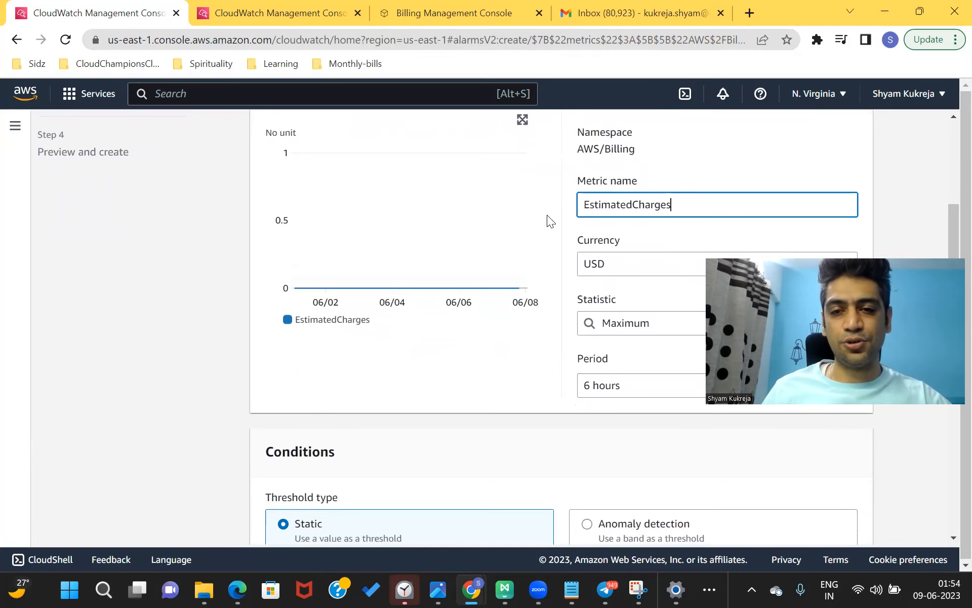
{"action": "key", "text": "ctrl+a"}
{"action": "scroll", "coordinate": [595, 260], "scroll_direction": "down", "scroll_amount": 3}
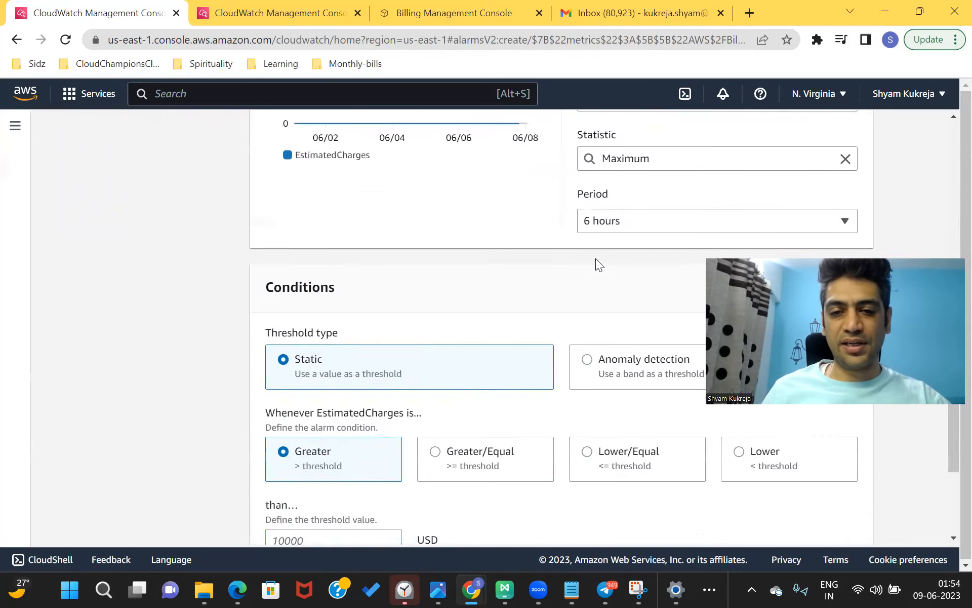
{"action": "scroll", "coordinate": [458, 268], "scroll_direction": "down", "scroll_amount": 2}
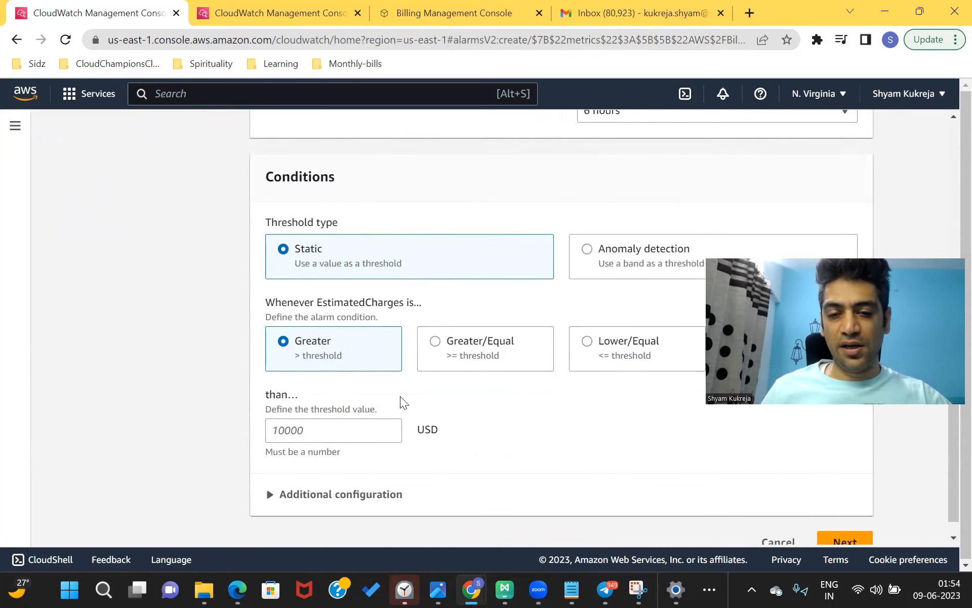
{"action": "scroll", "coordinate": [400, 396], "scroll_direction": "down", "scroll_amount": 1}
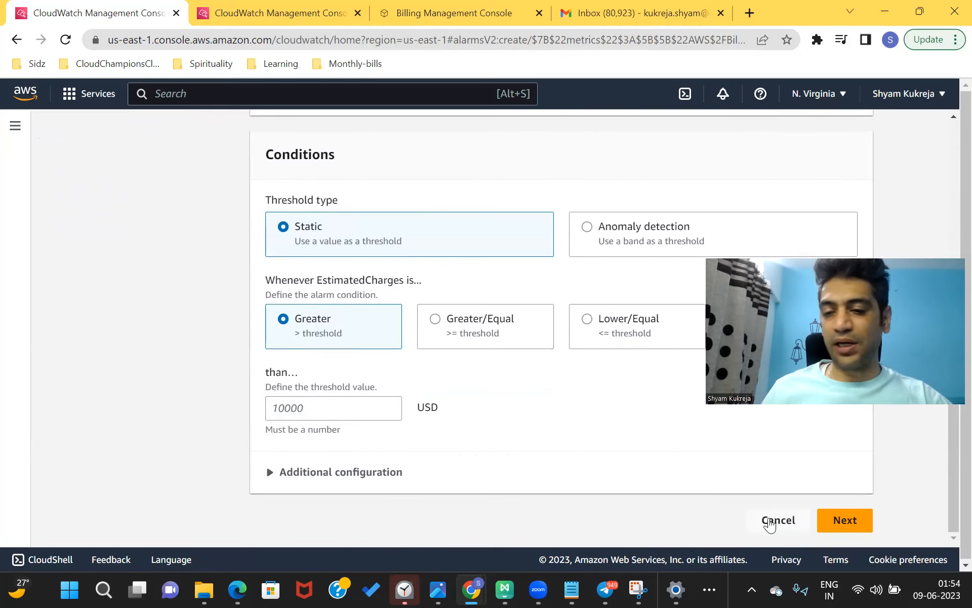
{"action": "left_click", "coordinate": [769, 521]}
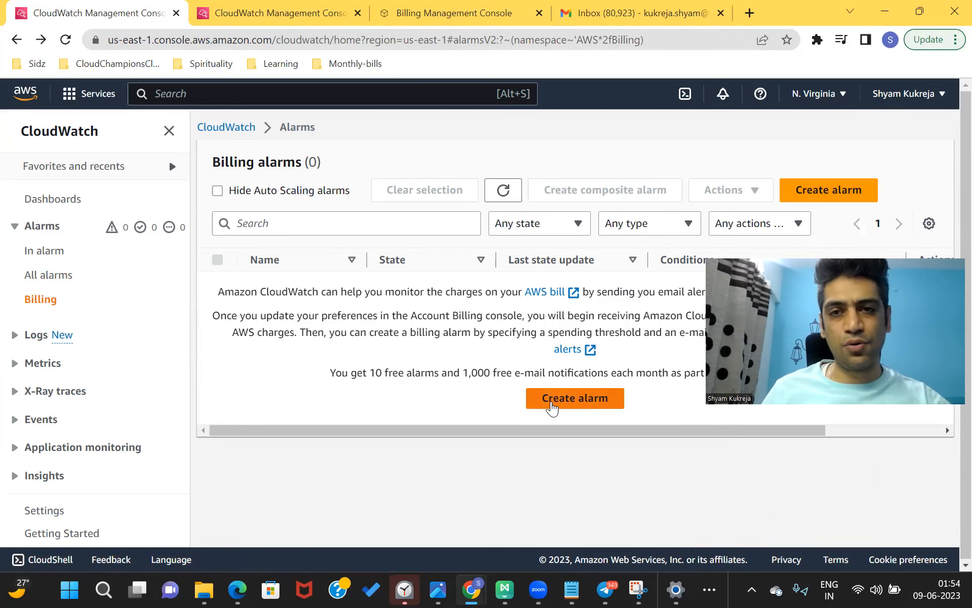
{"action": "left_click", "coordinate": [827, 193]}
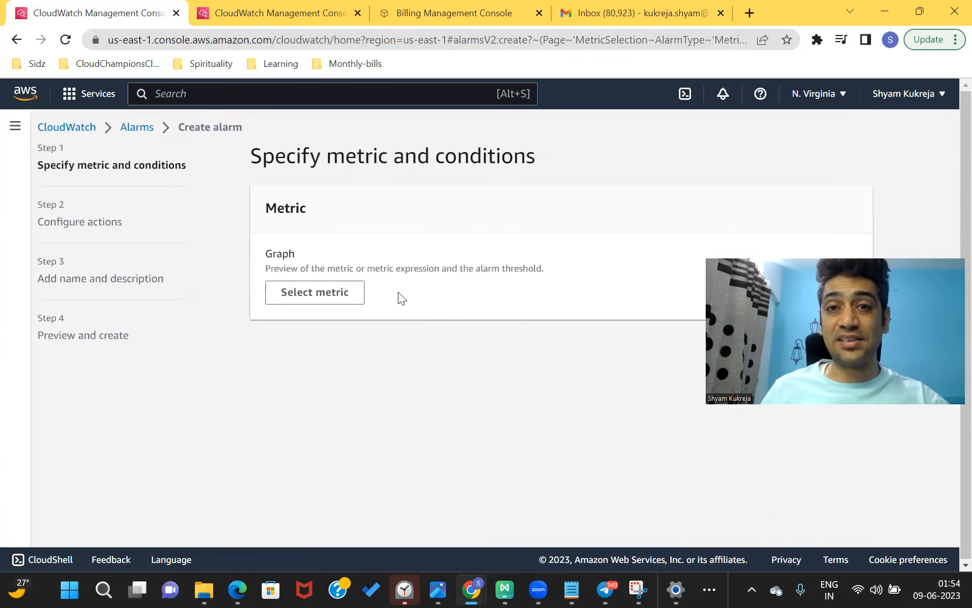
- Choose Billing > Total Estimated Charge, USD EstimatedCharges, as the new alarm's metric
{"action": "left_click", "coordinate": [344, 299]}
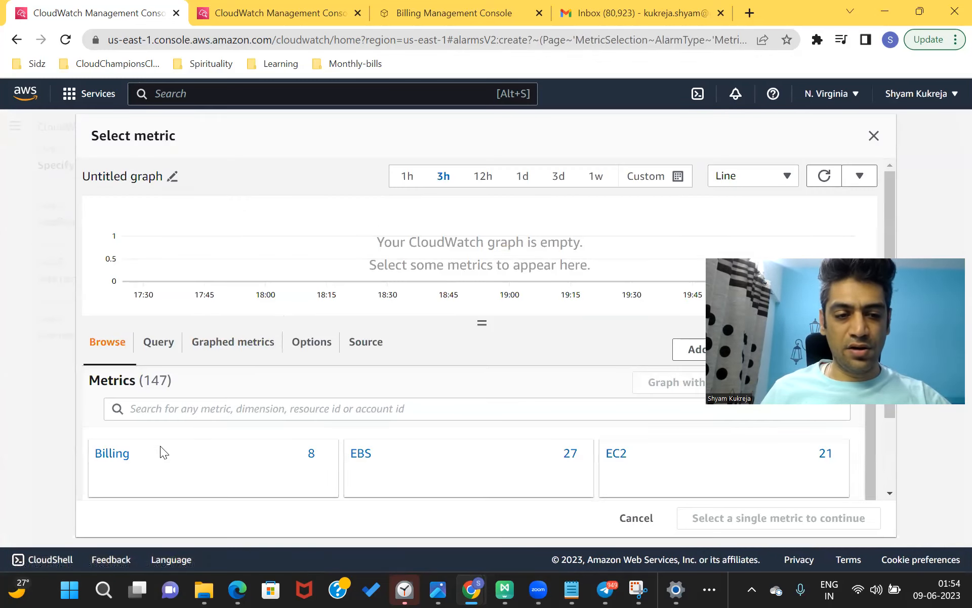
{"action": "left_click", "coordinate": [116, 455]}
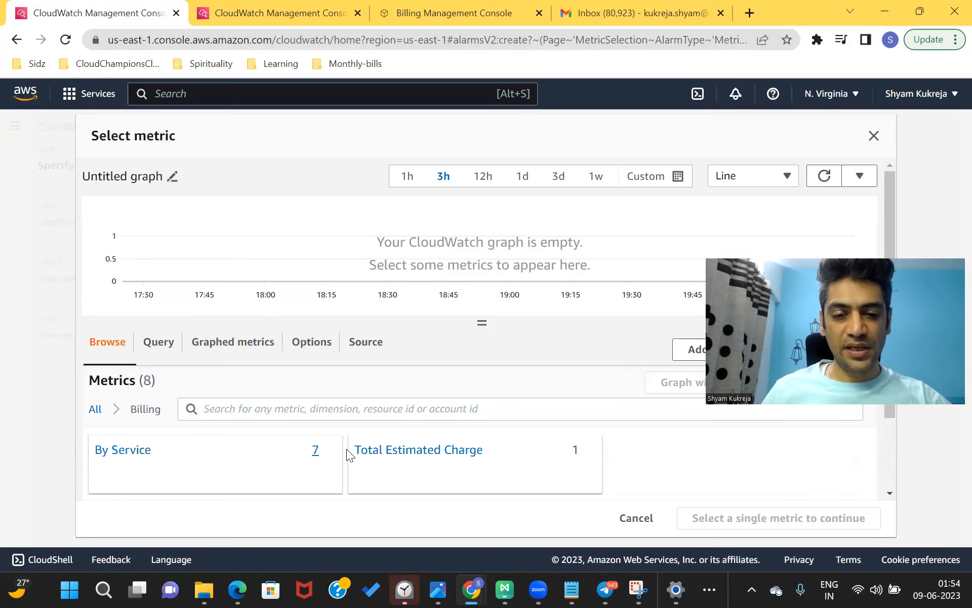
{"action": "left_click", "coordinate": [402, 456]}
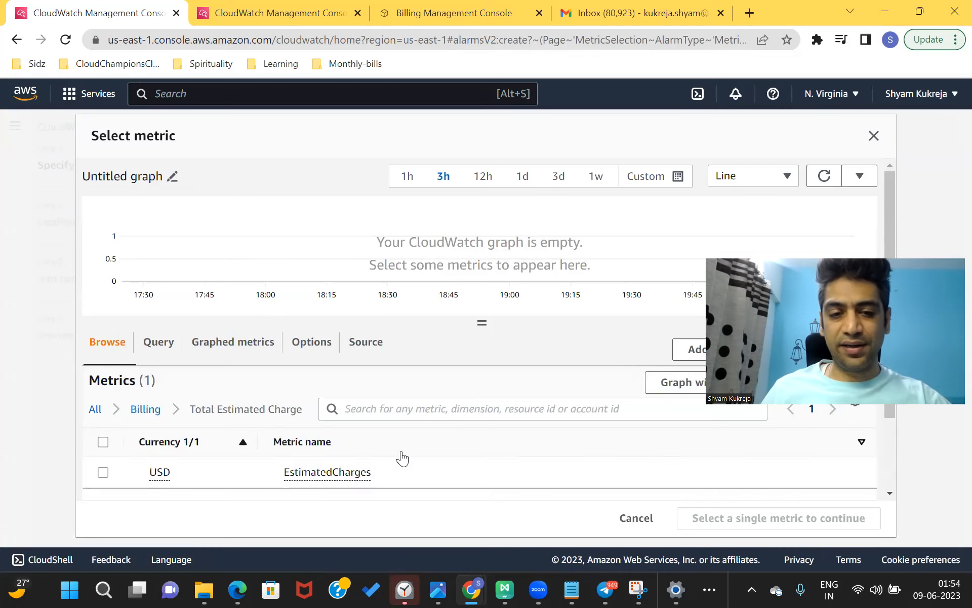
{"action": "scroll", "coordinate": [401, 455], "scroll_direction": "down", "scroll_amount": 1}
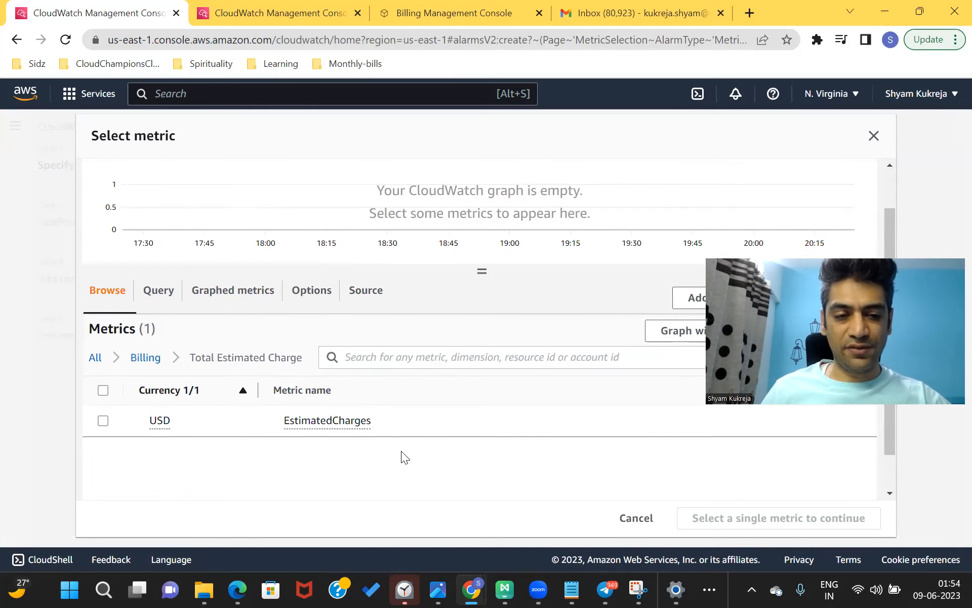
{"action": "left_click", "coordinate": [104, 421]}
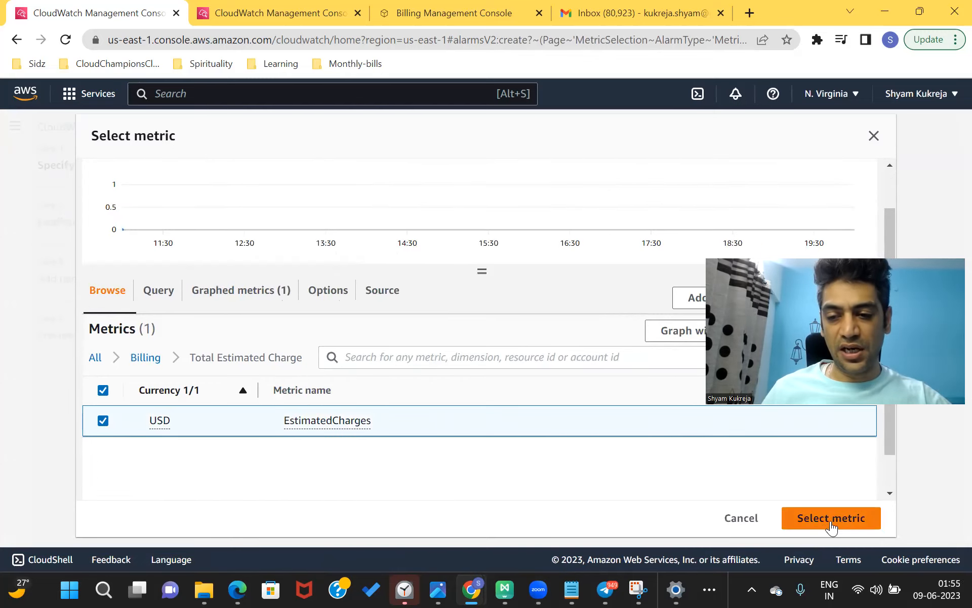
{"action": "left_click", "coordinate": [832, 526]}
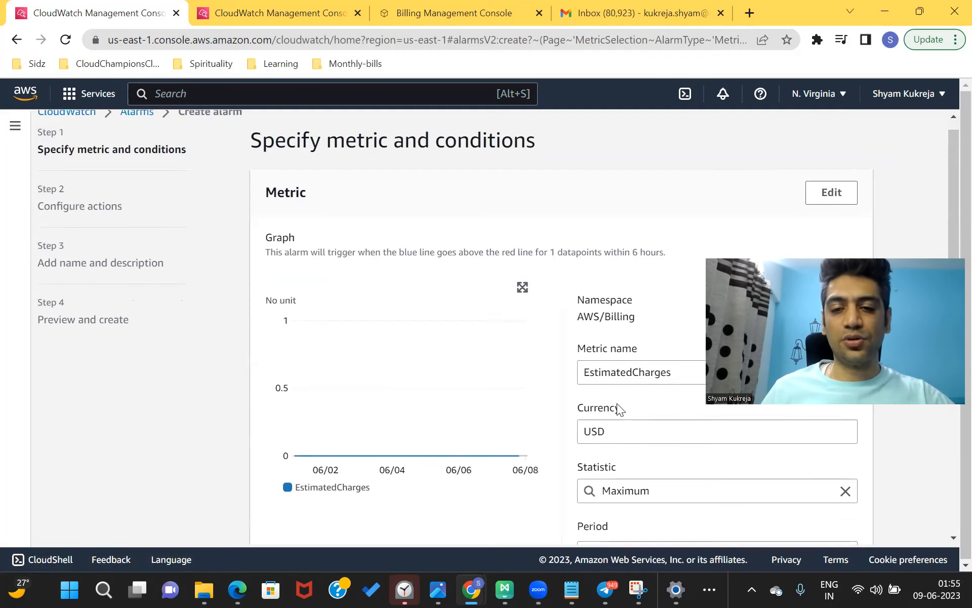
- Keep the Static threshold with Greater condition and place the cursor in the threshold value
{"action": "scroll", "coordinate": [618, 405], "scroll_direction": "down", "scroll_amount": 3}
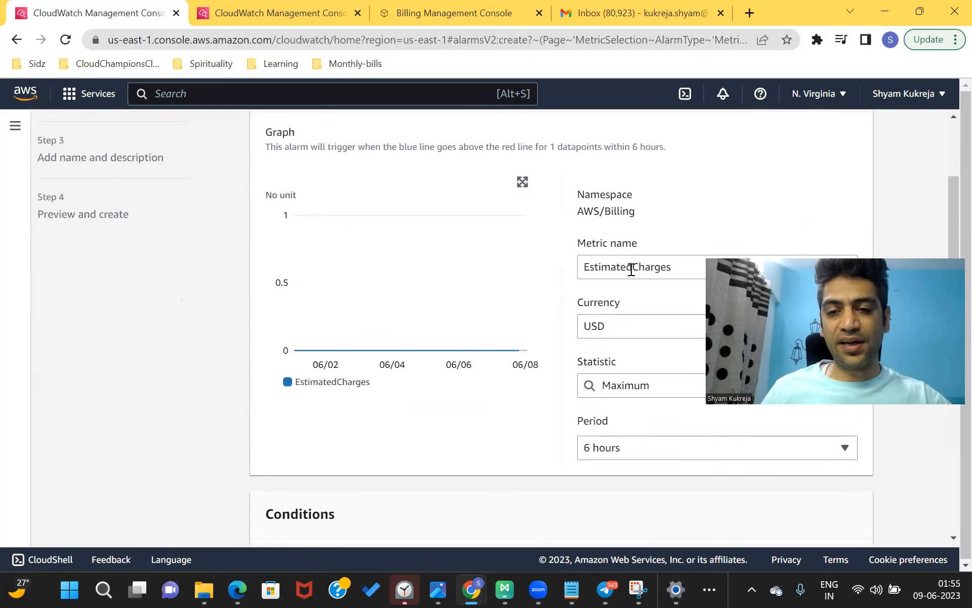
{"action": "scroll", "coordinate": [631, 268], "scroll_direction": "down", "scroll_amount": 2}
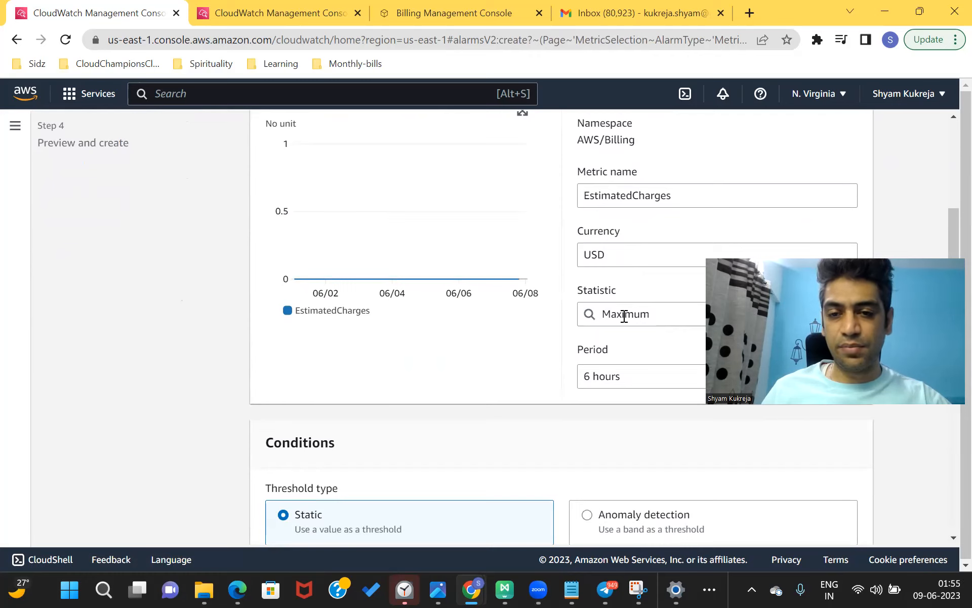
{"action": "scroll", "coordinate": [624, 316], "scroll_direction": "down", "scroll_amount": 3}
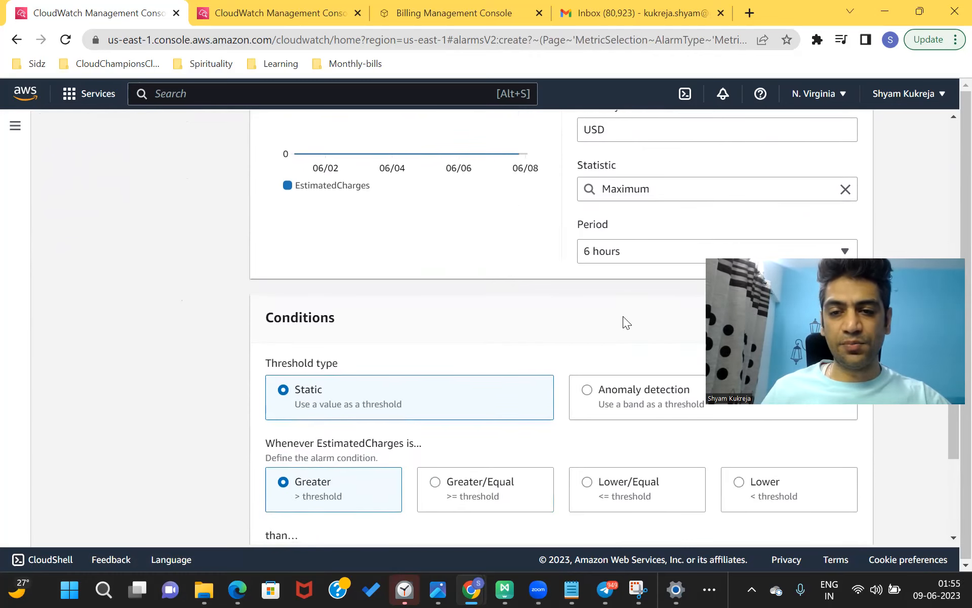
{"action": "scroll", "coordinate": [633, 246], "scroll_direction": "down", "scroll_amount": 1}
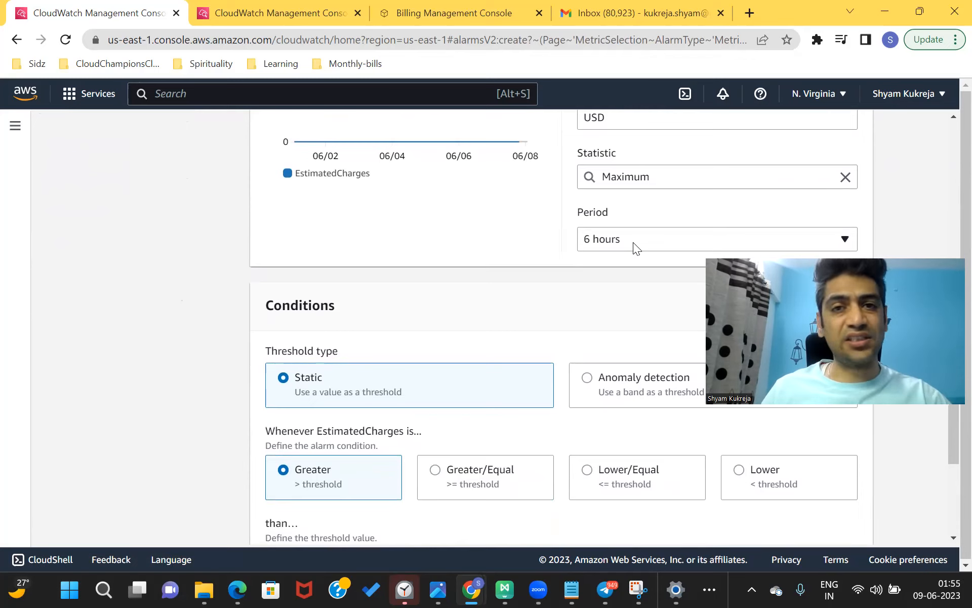
{"action": "scroll", "coordinate": [373, 298], "scroll_direction": "down", "scroll_amount": 1}
{"action": "scroll", "coordinate": [373, 299], "scroll_direction": "up", "scroll_amount": 1}
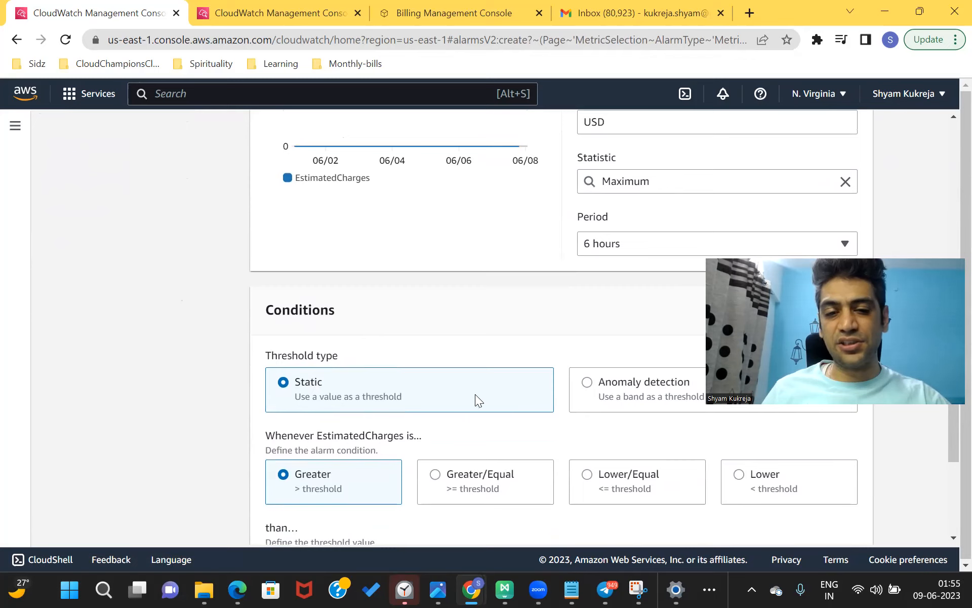
{"action": "scroll", "coordinate": [590, 396], "scroll_direction": "up", "scroll_amount": 1}
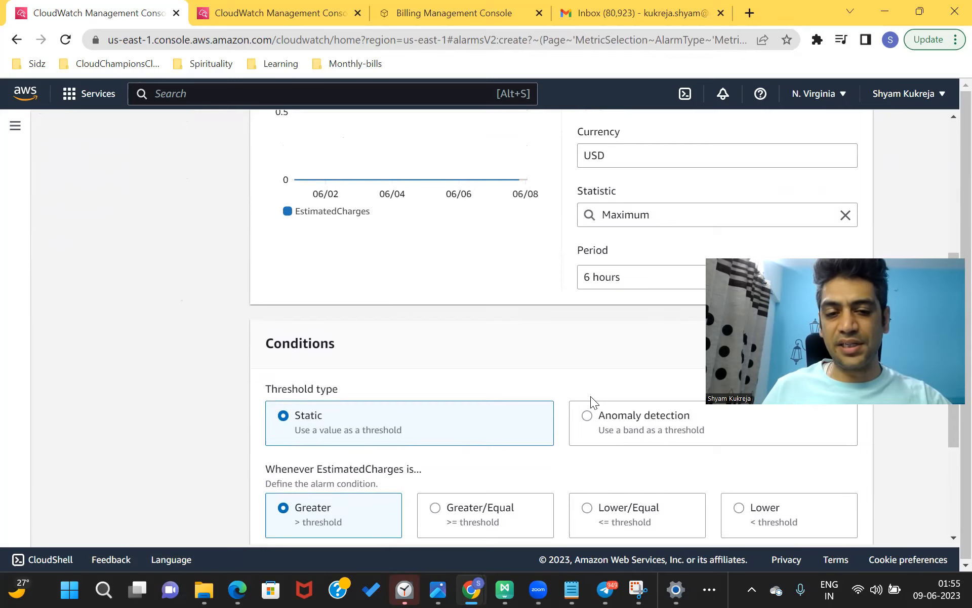
{"action": "scroll", "coordinate": [299, 432], "scroll_direction": "down", "scroll_amount": 4}
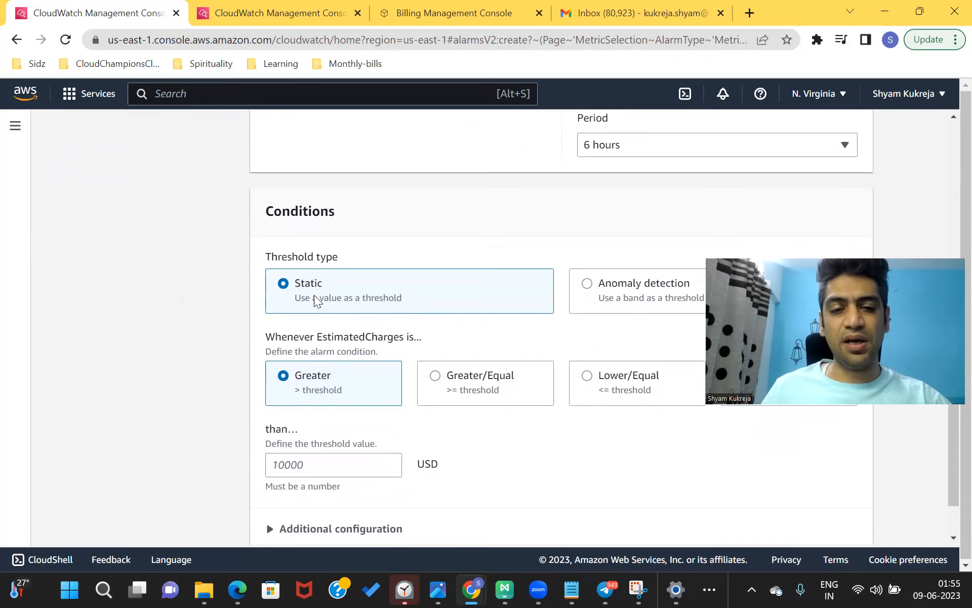
{"action": "scroll", "coordinate": [316, 299], "scroll_direction": "down", "scroll_amount": 2}
{"action": "left_click", "coordinate": [303, 408]}
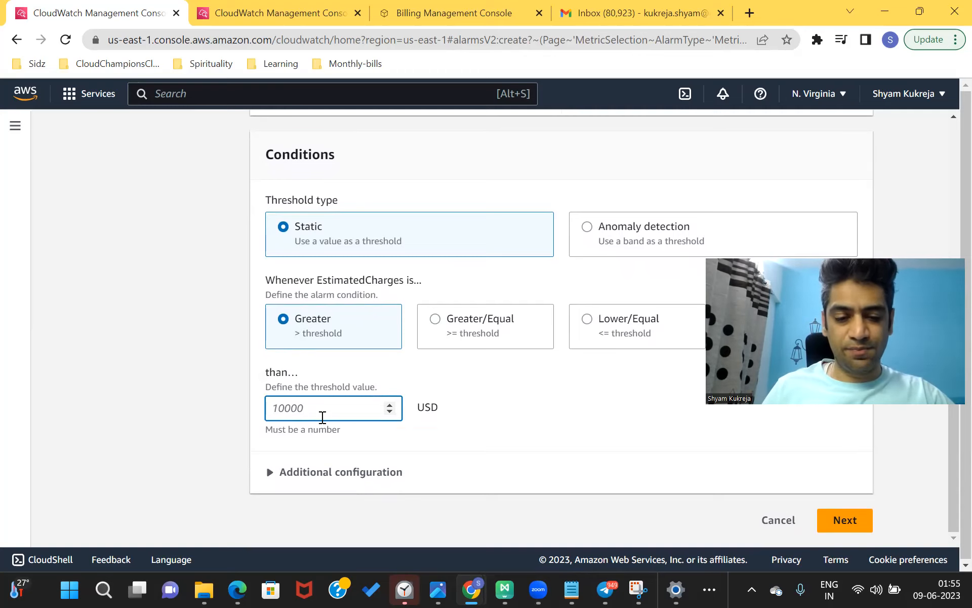
- Set the threshold to 10 USD and continue to Configure actions
{"action": "type", "text": "10"}
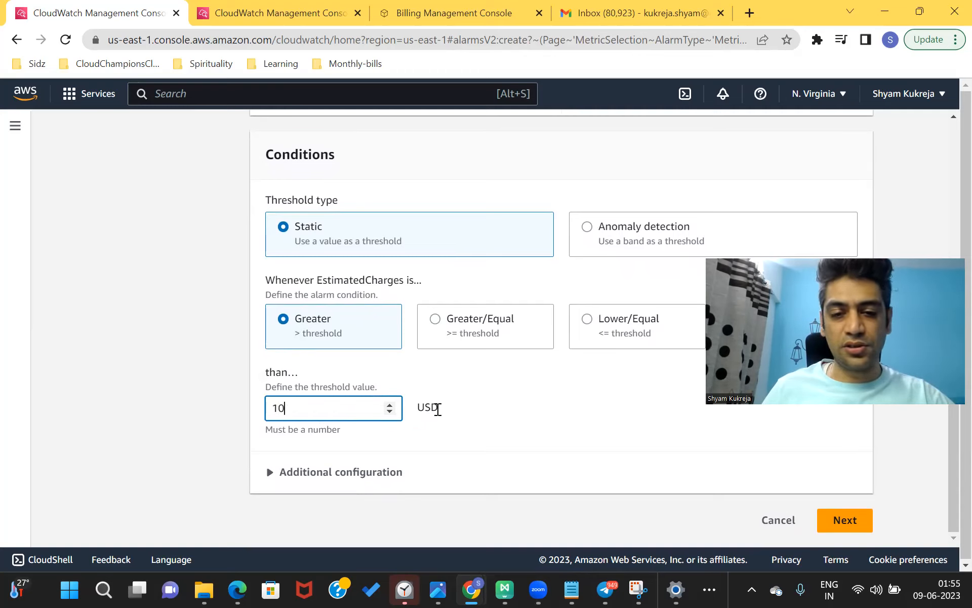
{"action": "double_click", "coordinate": [437, 409]}
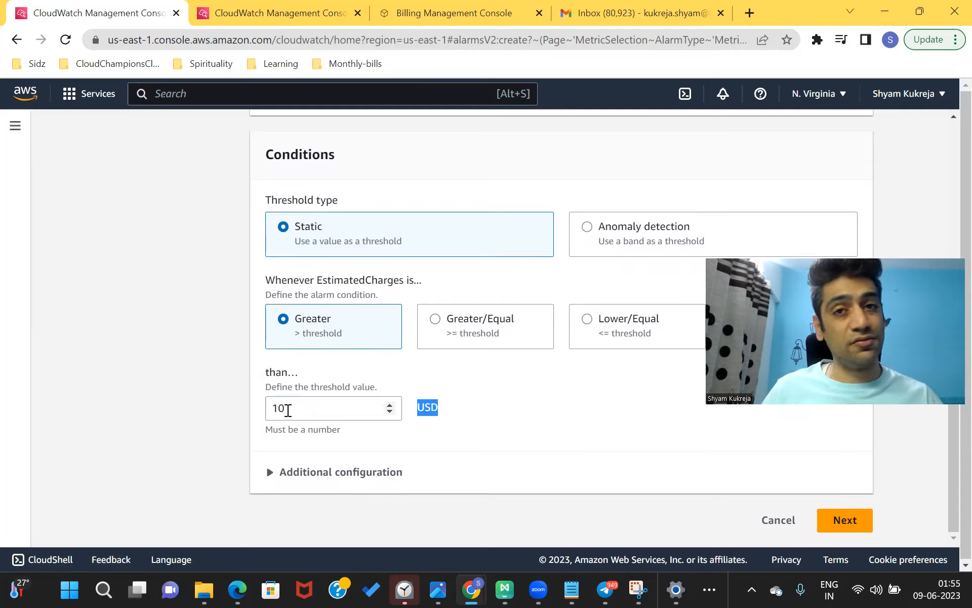
{"action": "left_click", "coordinate": [270, 472]}
{"action": "scroll", "coordinate": [268, 472], "scroll_direction": "down", "scroll_amount": 3}
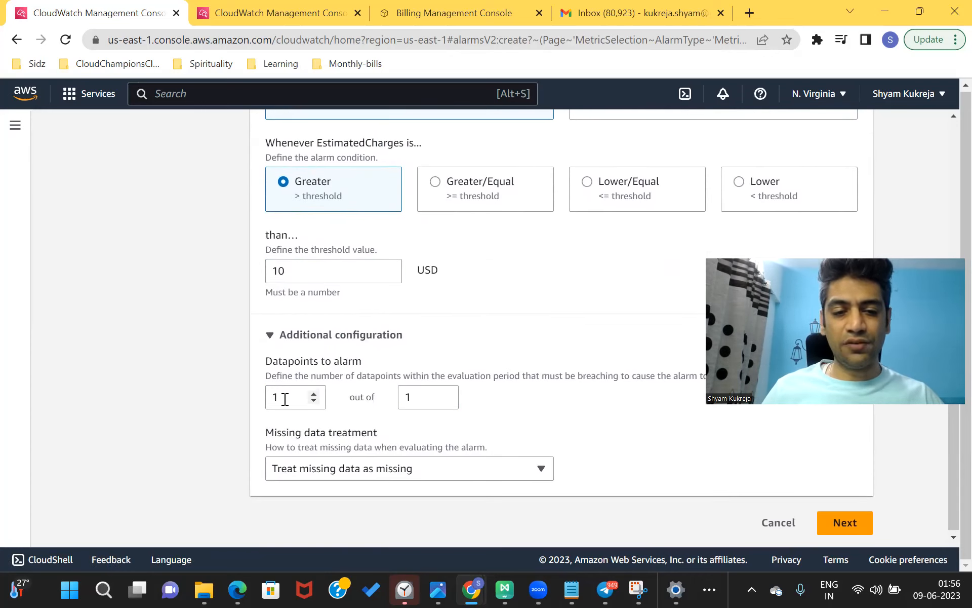
{"action": "left_click", "coordinate": [270, 336]}
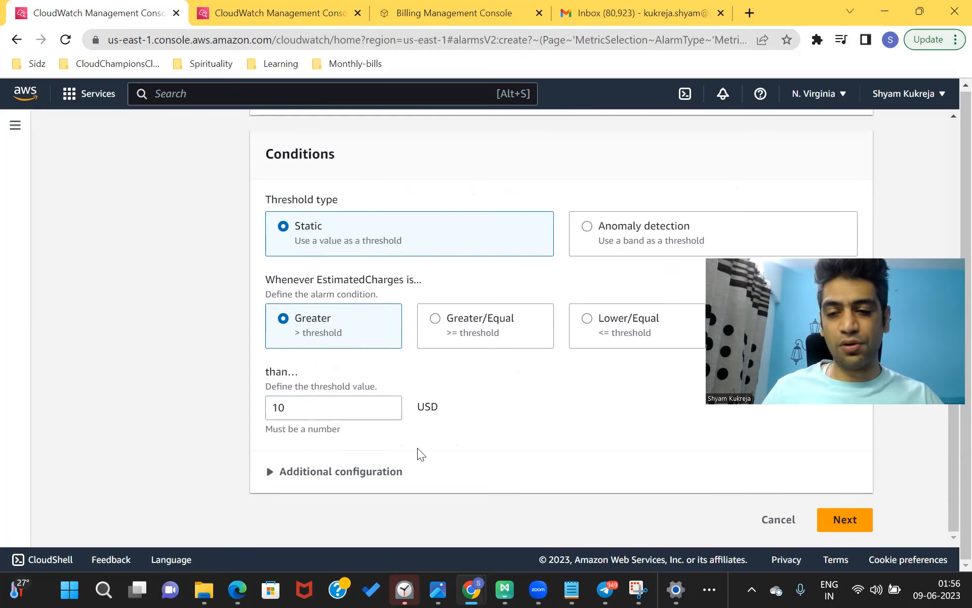
{"action": "left_click", "coordinate": [842, 520]}
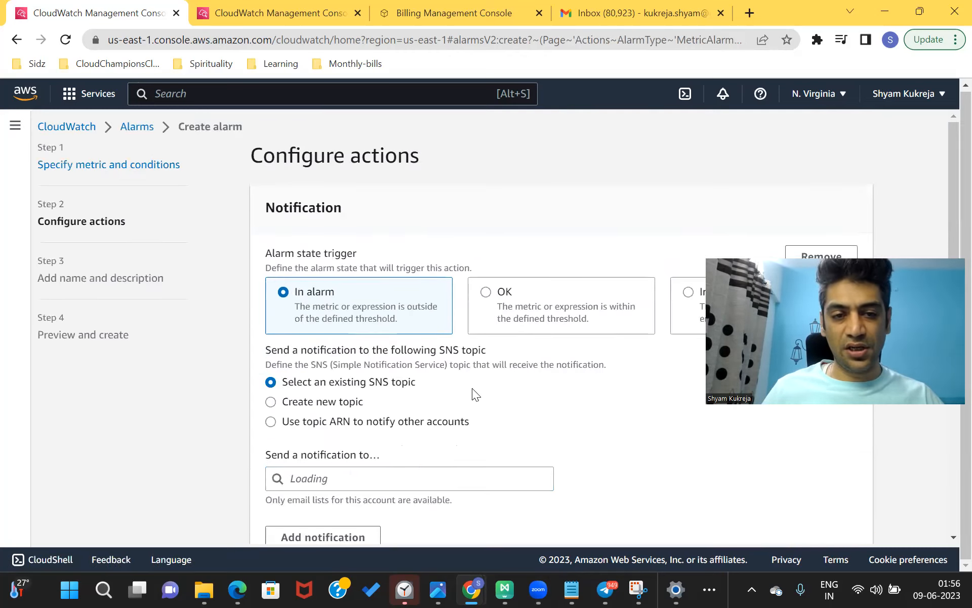
- Switch the notification target from existing topics to creating a new SNS topic
{"action": "scroll", "coordinate": [472, 388], "scroll_direction": "down", "scroll_amount": 1}
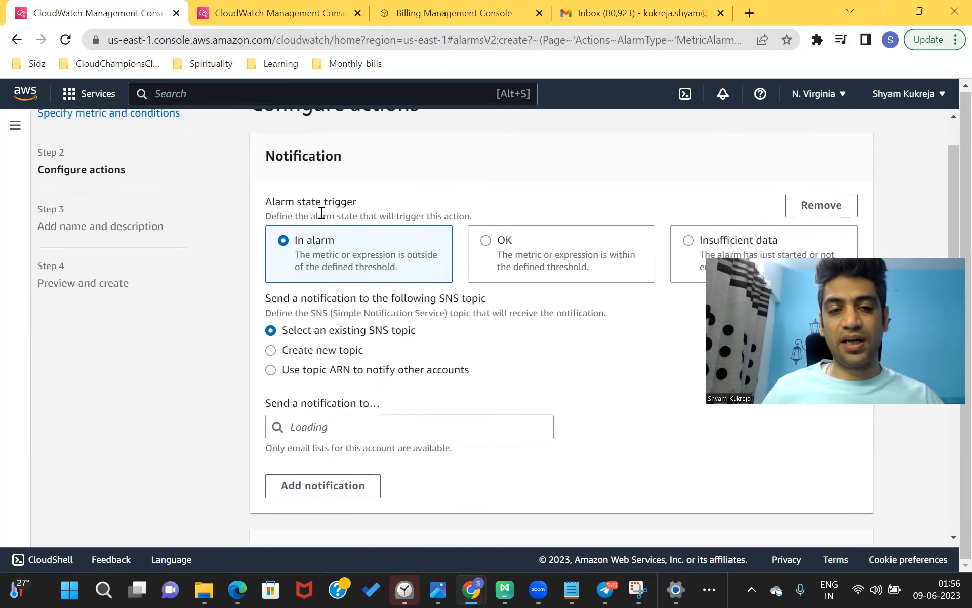
{"action": "scroll", "coordinate": [319, 267], "scroll_direction": "down", "scroll_amount": 1}
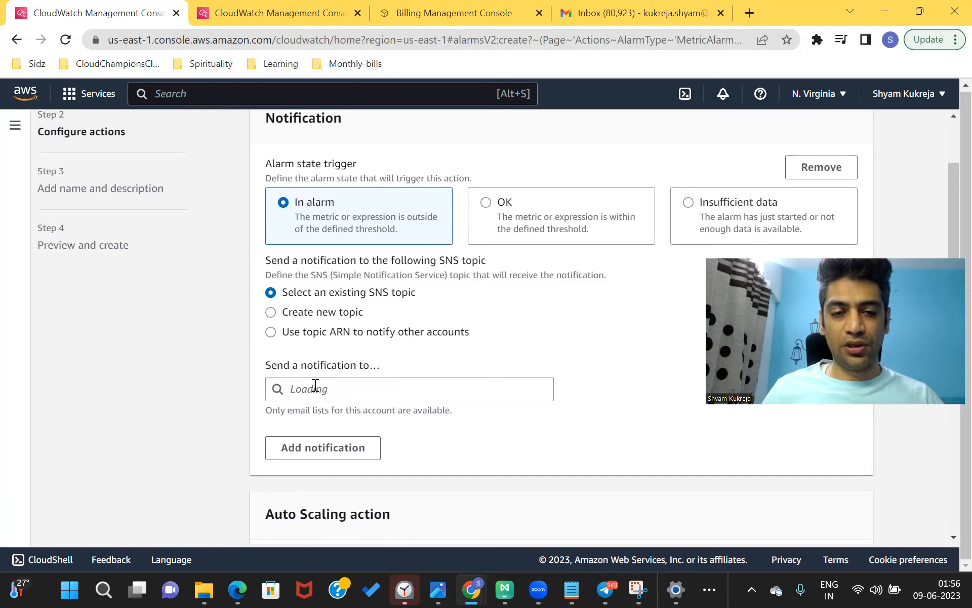
{"action": "left_click", "coordinate": [353, 388]}
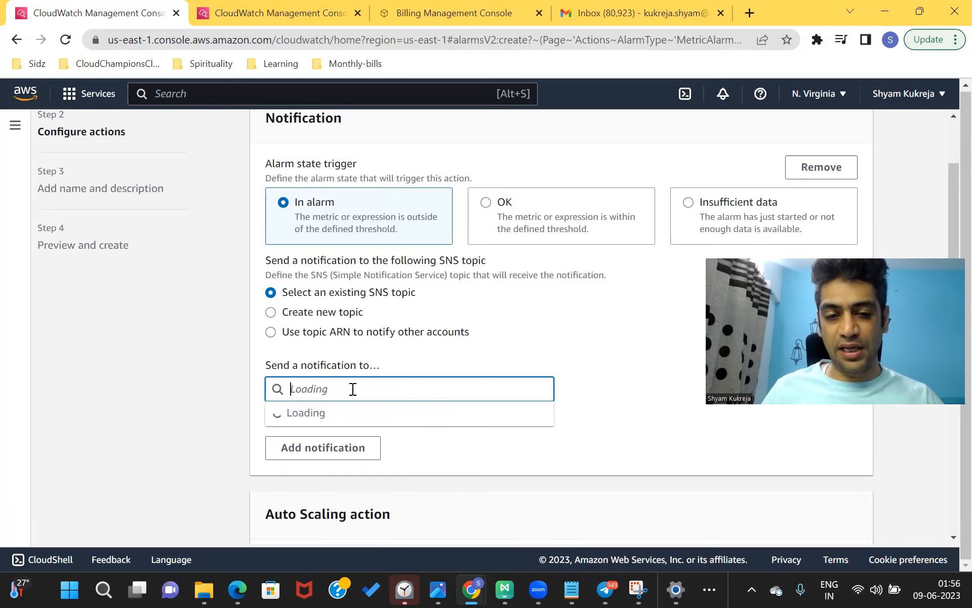
{"action": "left_click", "coordinate": [507, 340]}
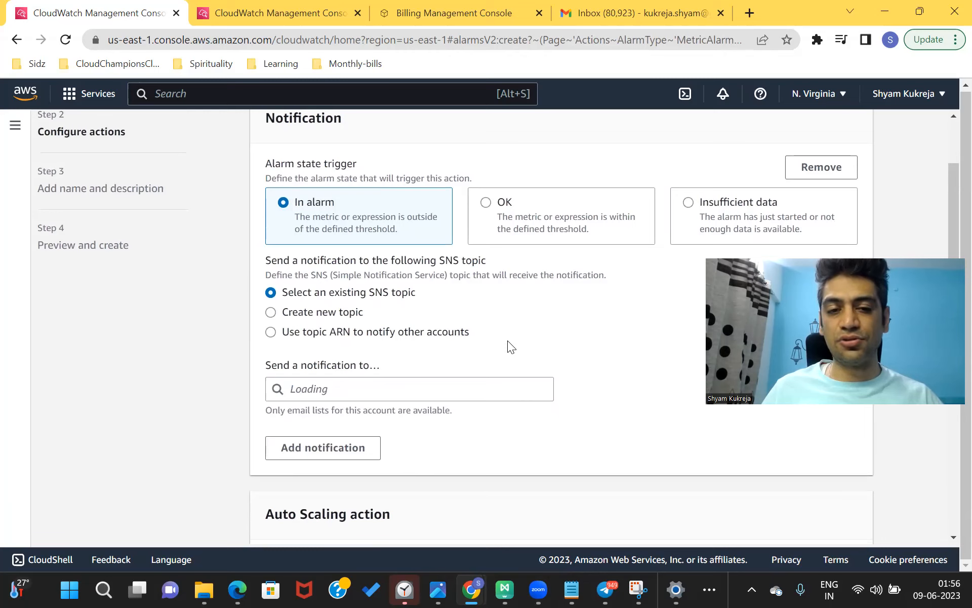
{"action": "left_click", "coordinate": [270, 312]}
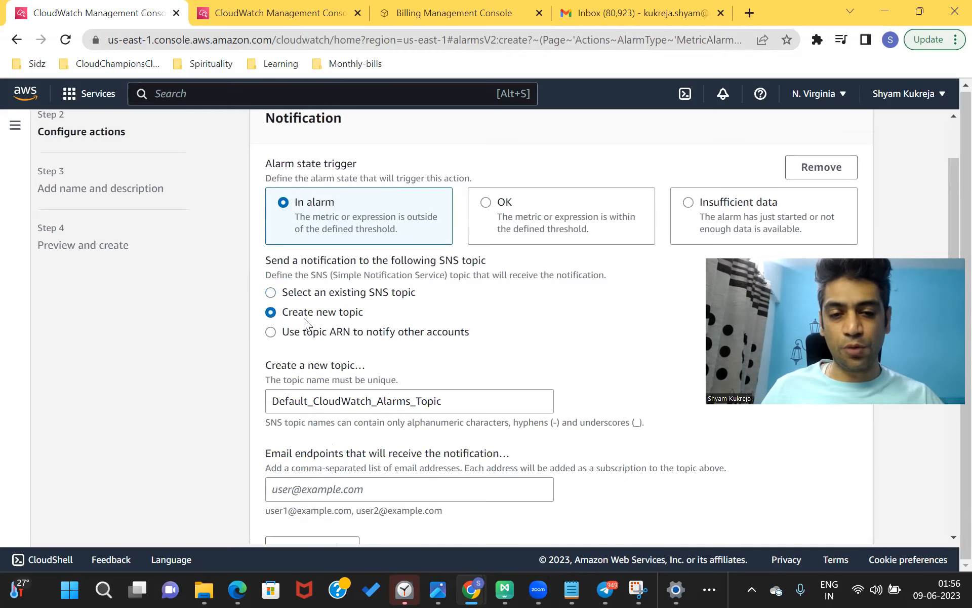
{"action": "scroll", "coordinate": [304, 318], "scroll_direction": "down", "scroll_amount": 2}
- Create SNS topic 'my-billing-alarm' with the user's e-mail address as endpoint
{"action": "left_click_drag", "start_coordinate": [445, 317], "coordinate": [246, 304]}
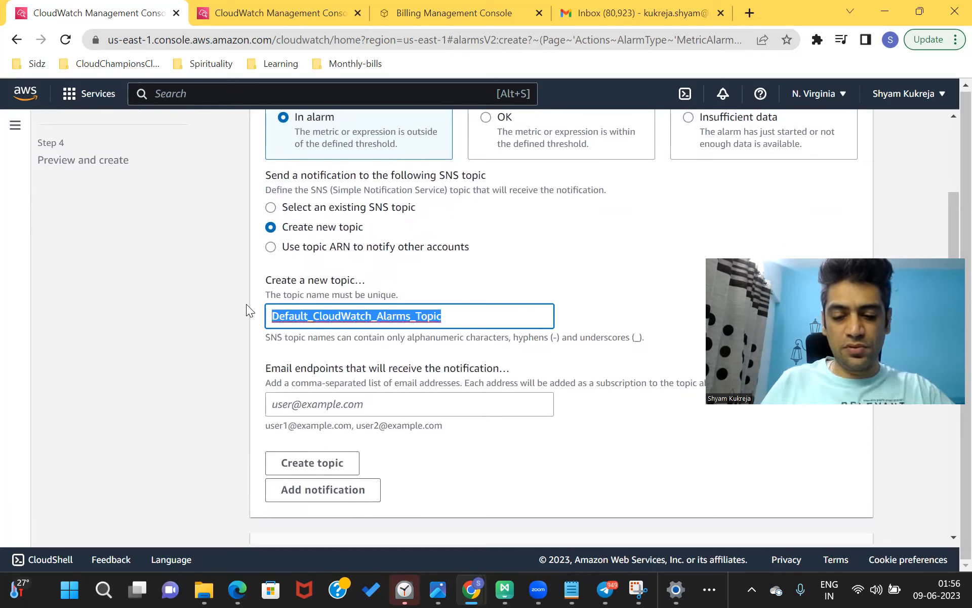
{"action": "type", "text": "my-biil"}
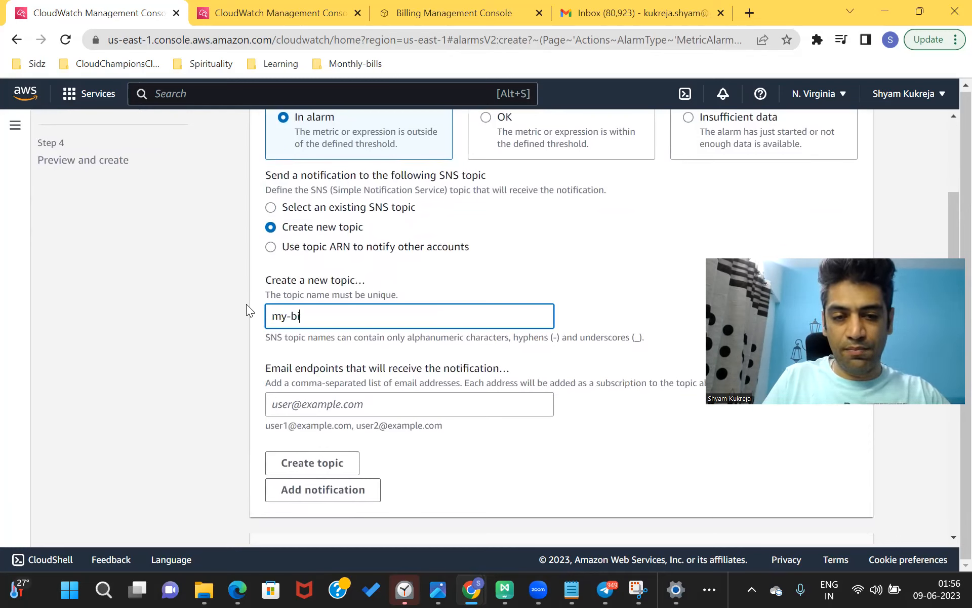
{"action": "key", "text": "BackSpace"}
{"action": "key", "text": "BackSpace"}
{"action": "type", "text": "lling-alarm"}
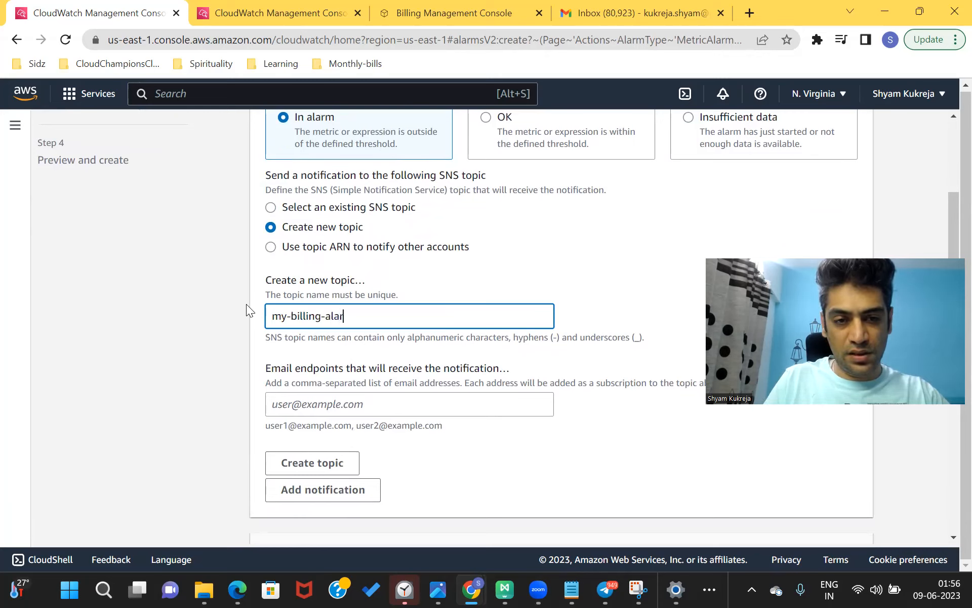
{"action": "left_click", "coordinate": [342, 405]}
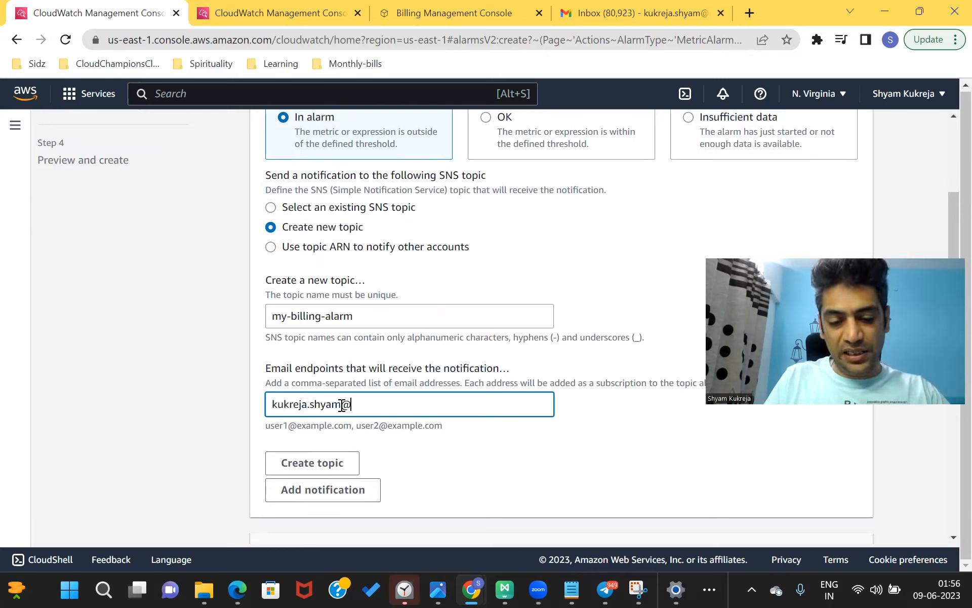
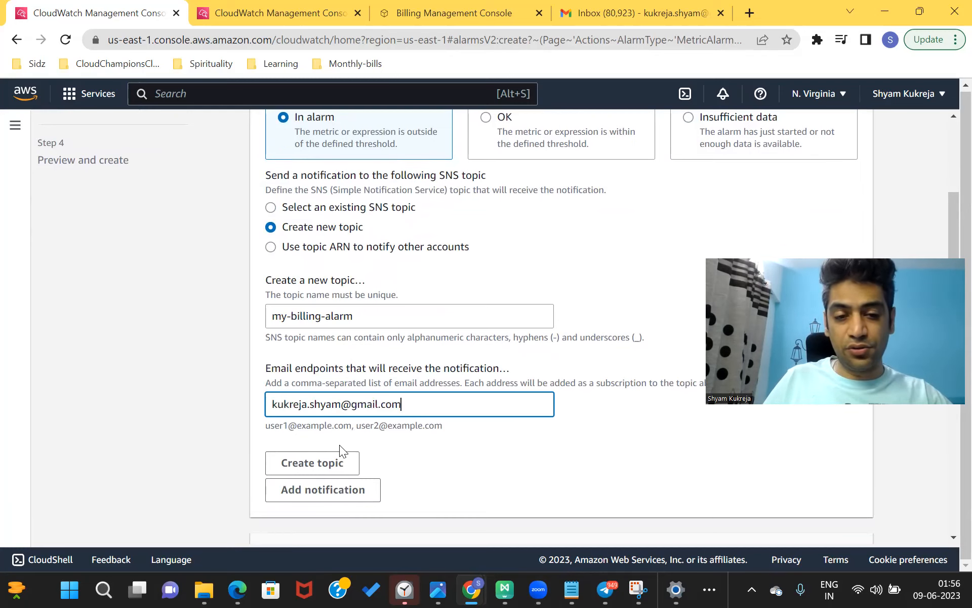
{"action": "left_click", "coordinate": [336, 462]}
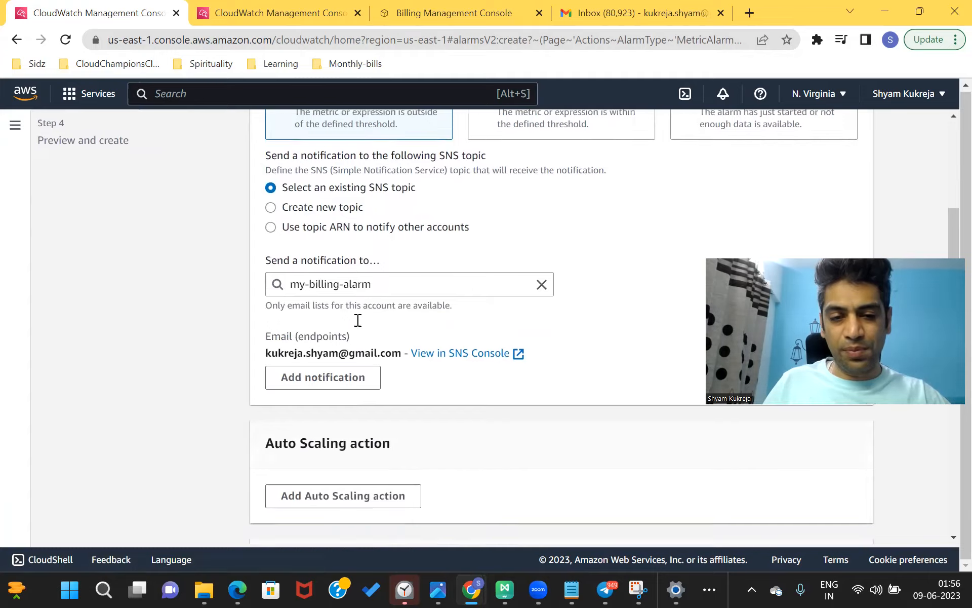
- Open Simple Notification Service in a new browser tab via a console search for 'sns'
{"action": "scroll", "coordinate": [358, 320], "scroll_direction": "down", "scroll_amount": 2}
{"action": "scroll", "coordinate": [356, 320], "scroll_direction": "up", "scroll_amount": 2}
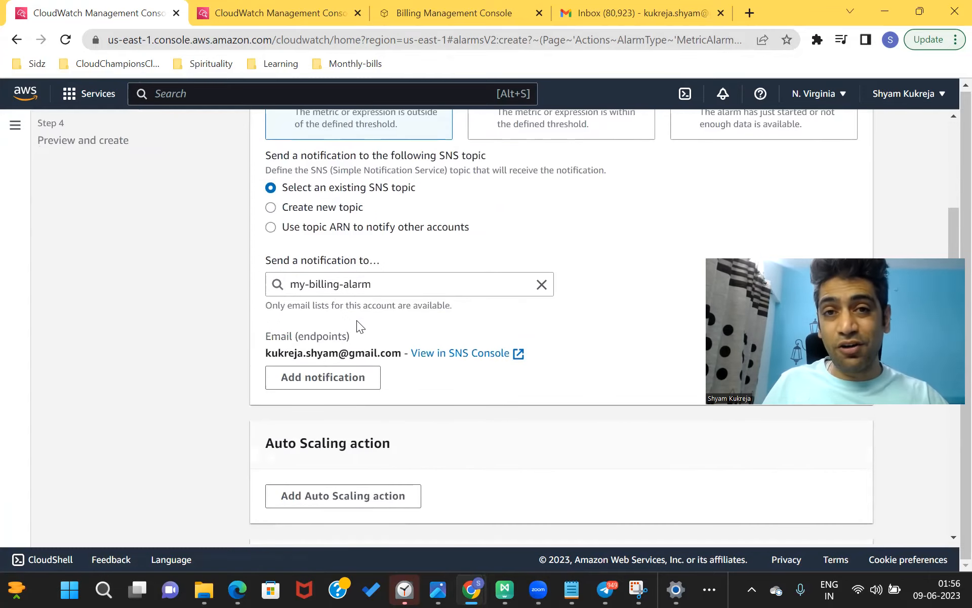
{"action": "scroll", "coordinate": [356, 320], "scroll_direction": "up", "scroll_amount": 1}
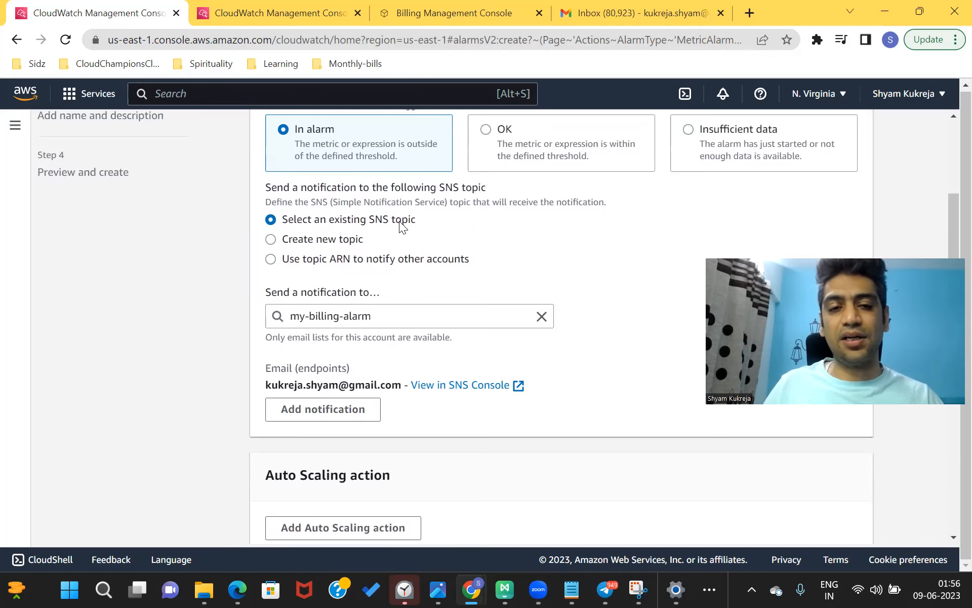
{"action": "scroll", "coordinate": [399, 220], "scroll_direction": "down", "scroll_amount": 1}
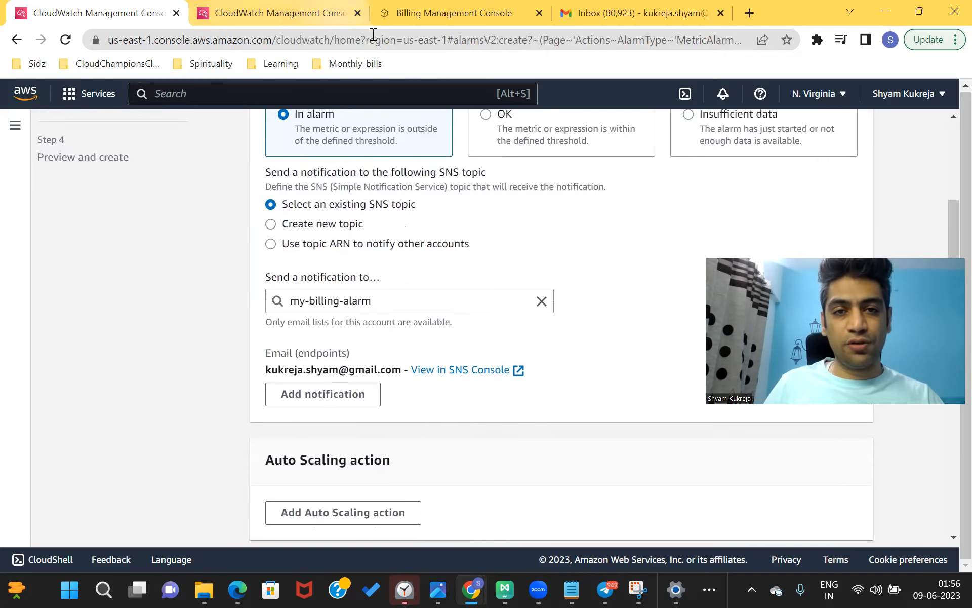
{"action": "left_click", "coordinate": [282, 91]}
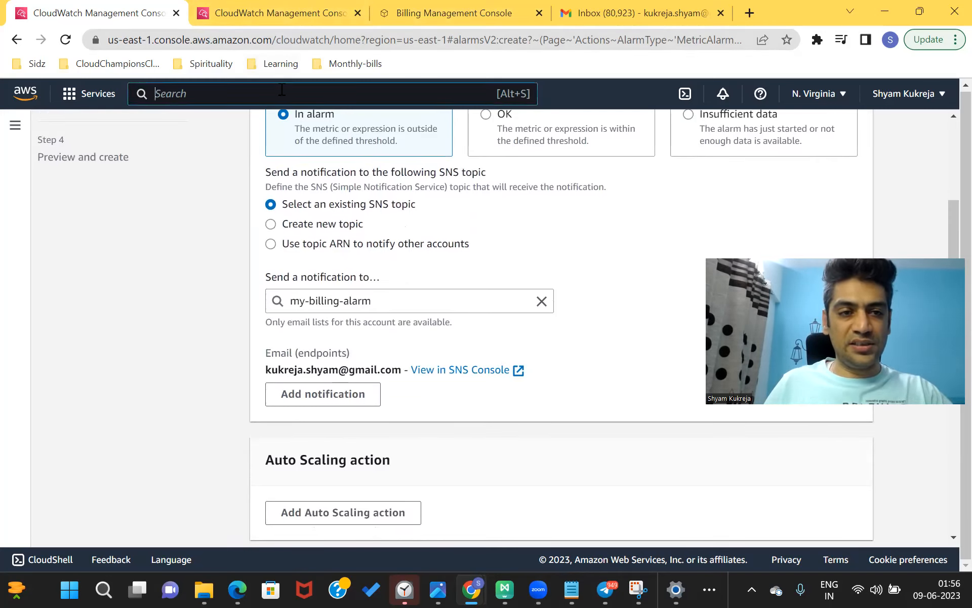
{"action": "type", "text": "sns"}
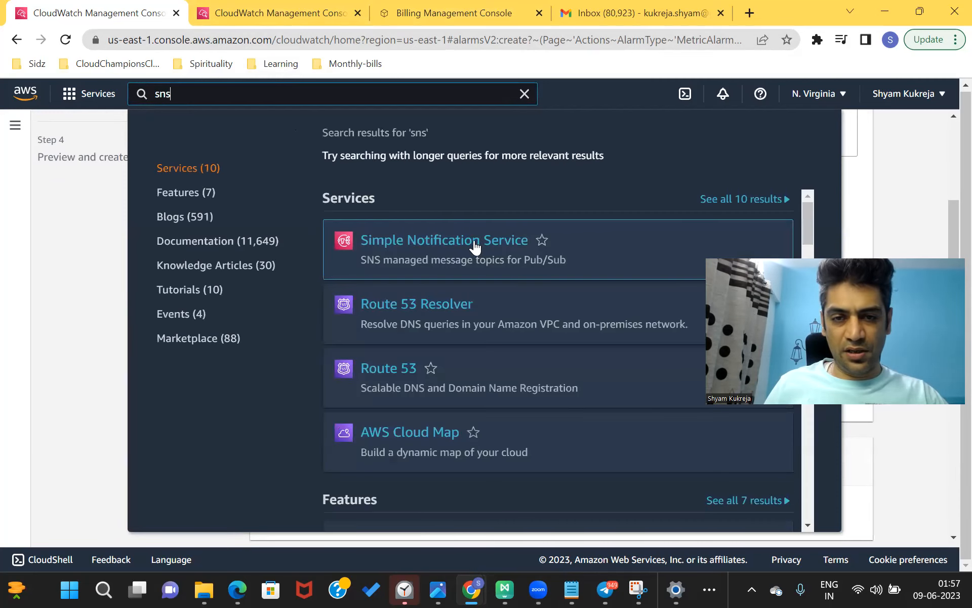
{"action": "right_click", "coordinate": [473, 240]}
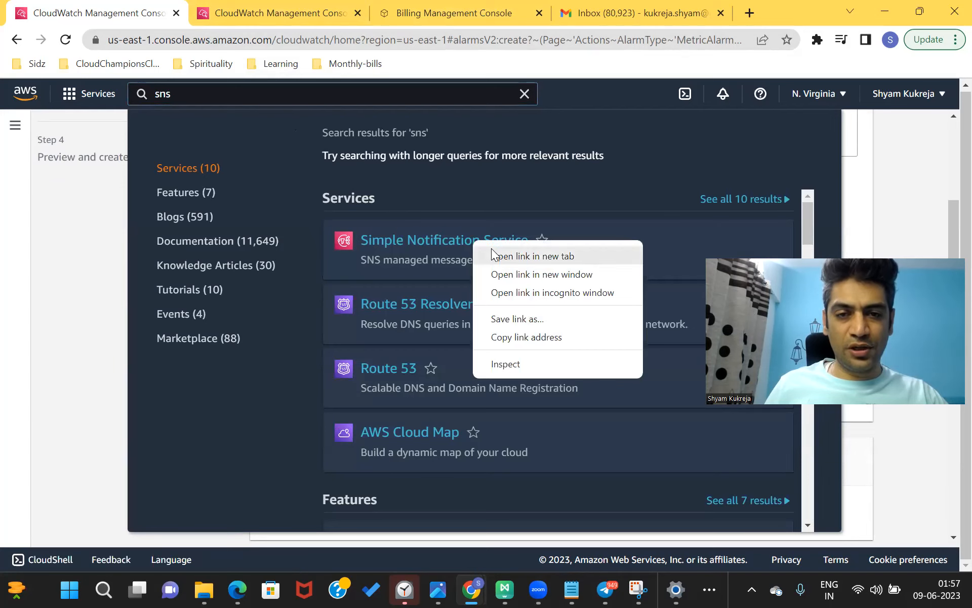
{"action": "left_click", "coordinate": [506, 255]}
- Place the SNS tab beside CloudWatch and return to the alarm's notification settings
{"action": "left_click", "coordinate": [886, 197]}
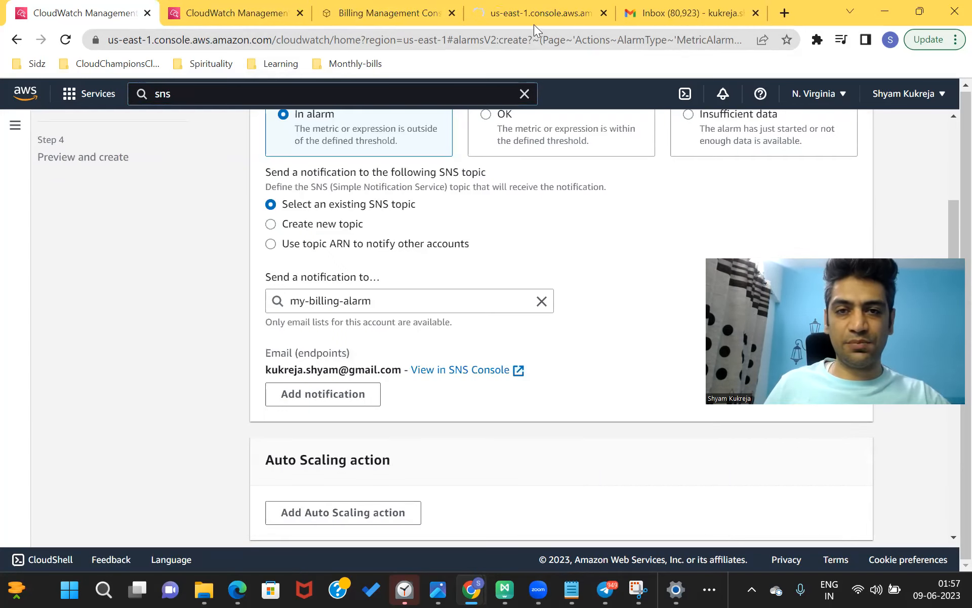
{"action": "left_click_drag", "start_coordinate": [533, 12], "coordinate": [210, 13]}
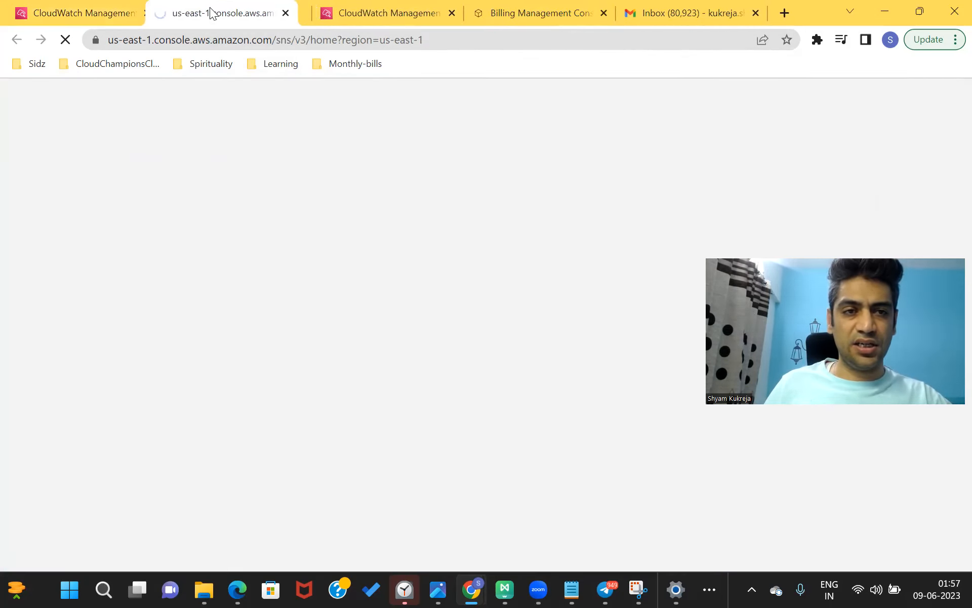
{"action": "left_click", "coordinate": [101, 15]}
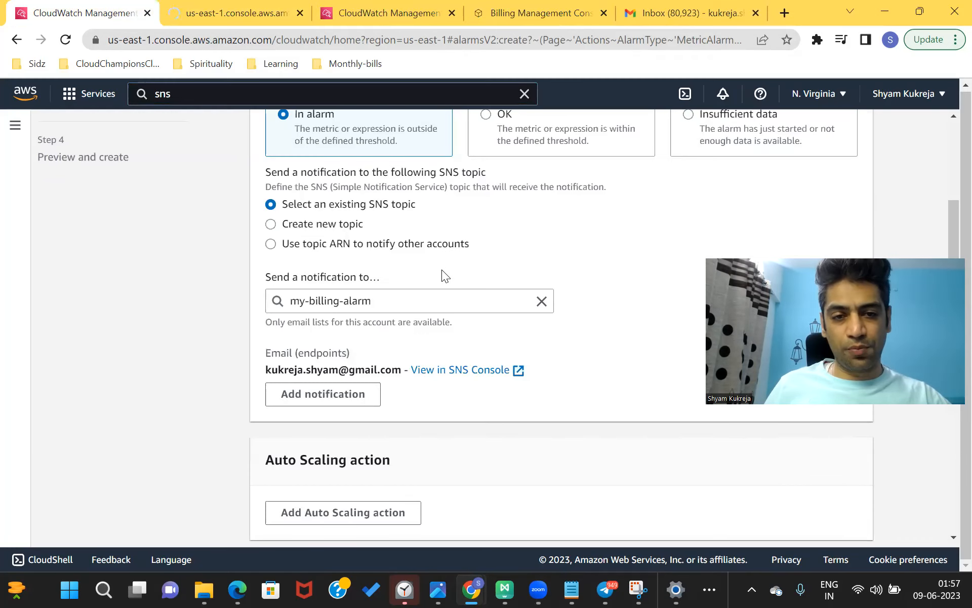
{"action": "scroll", "coordinate": [408, 350], "scroll_direction": "down", "scroll_amount": 1}
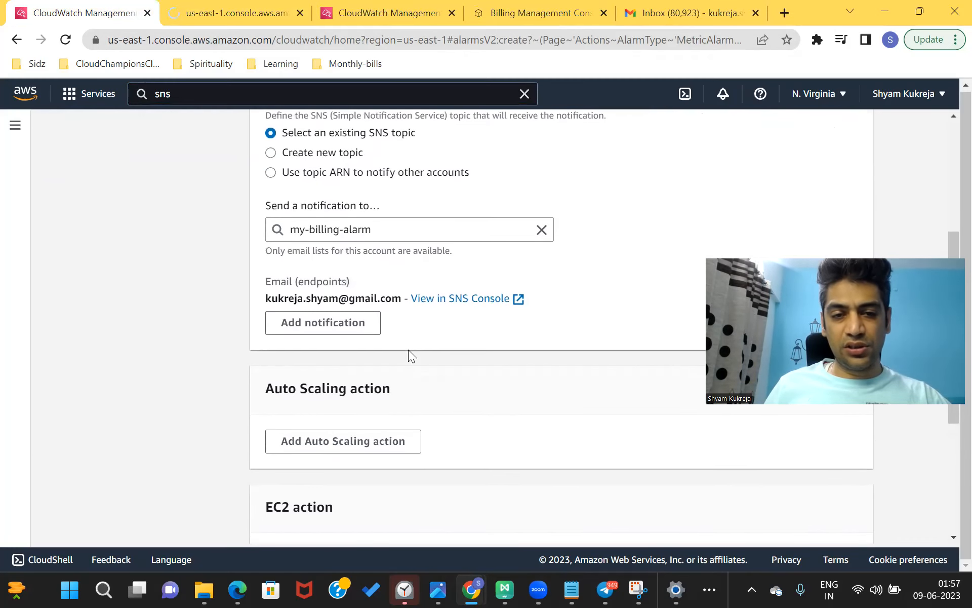
{"action": "scroll", "coordinate": [425, 301], "scroll_direction": "down", "scroll_amount": 1}
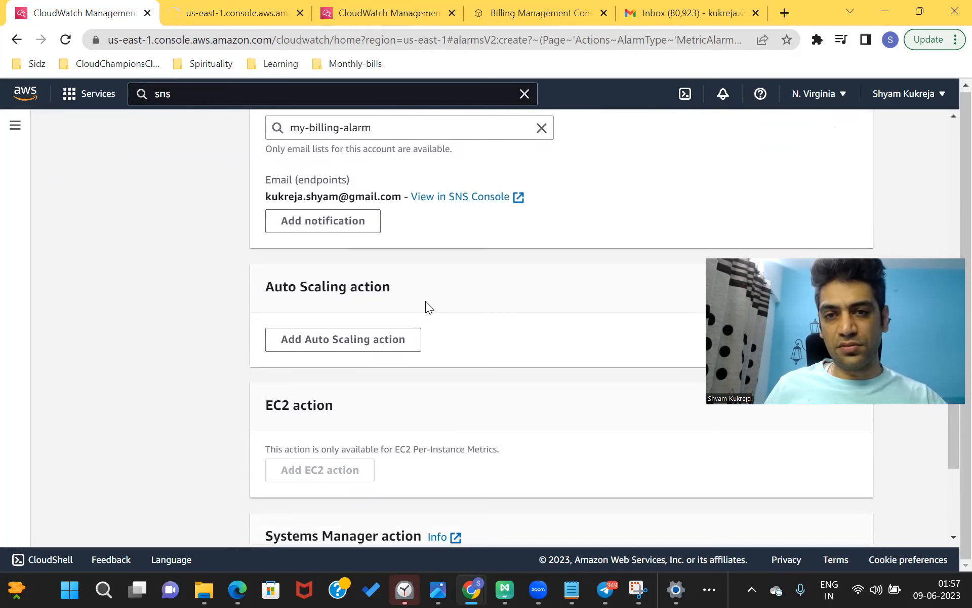
{"action": "scroll", "coordinate": [429, 294], "scroll_direction": "down", "scroll_amount": 2}
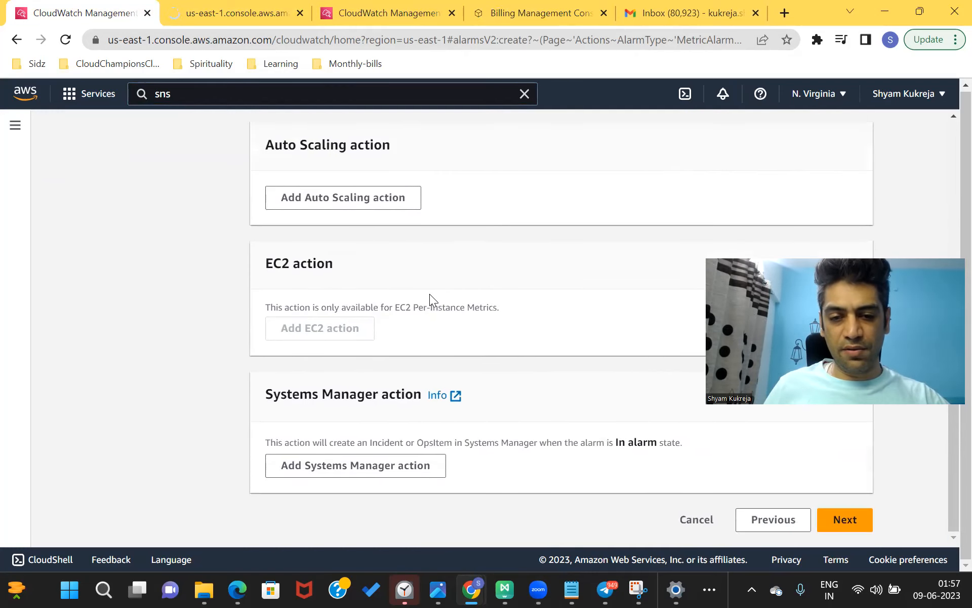
- Name the alarm 'my-billing-alarm' with no description and proceed to Preview and create
{"action": "left_click", "coordinate": [846, 518]}
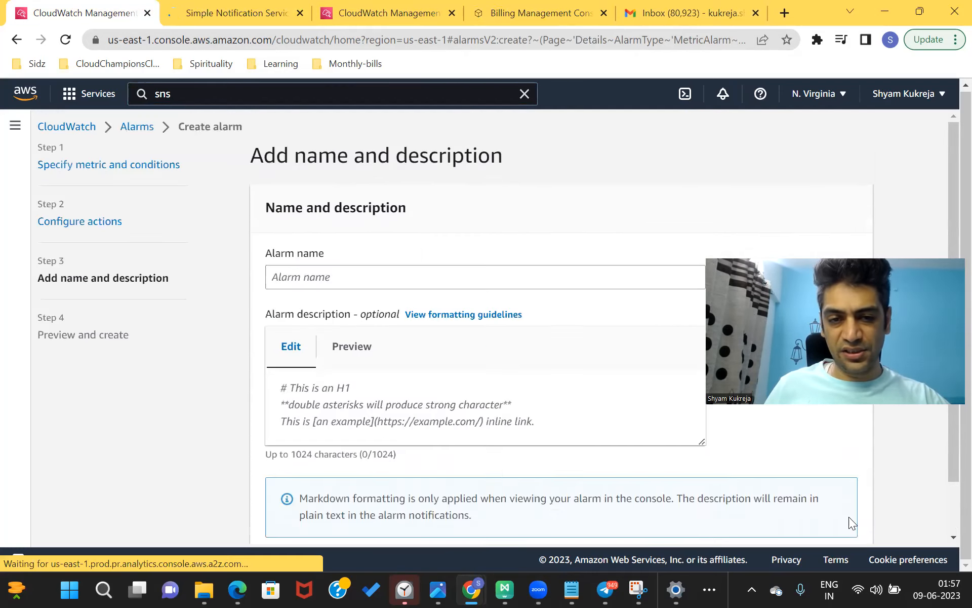
{"action": "left_click", "coordinate": [402, 275]}
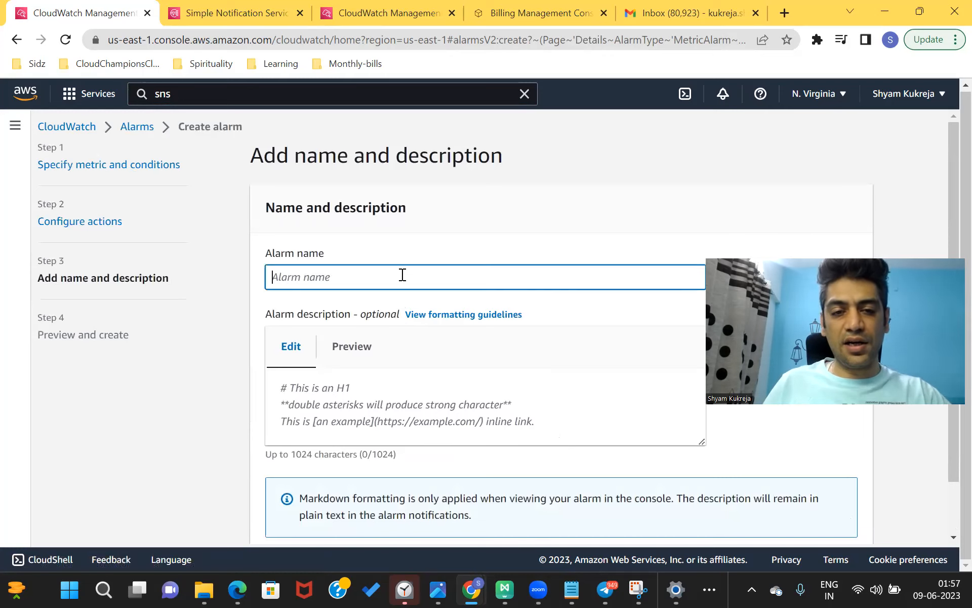
{"action": "type", "text": "SIP Transaction Alert"}
{"action": "key", "text": "BackSpace"}
{"action": "key", "text": "BackSpace"}
{"action": "key", "text": "BackSpace"}
{"action": "key", "text": "BackSpace"}
{"action": "key", "text": "BackSpace"}
{"action": "key", "text": "BackSpace"}
{"action": "key", "text": "BackSpace"}
{"action": "key", "text": "BackSpace"}
{"action": "key", "text": "BackSpace"}
{"action": "key", "text": "BackSpace"}
{"action": "key", "text": "BackSpace"}
{"action": "key", "text": "BackSpace"}
{"action": "key", "text": "BackSpace"}
{"action": "key", "text": "BackSpace"}
{"action": "key", "text": "BackSpace"}
{"action": "key", "text": "BackSpace"}
{"action": "key", "text": "BackSpace"}
{"action": "key", "text": "BackSpace"}
{"action": "key", "text": "BackSpace"}
{"action": "key", "text": "BackSpace"}
{"action": "type", "text": "my-billing-alarm"}
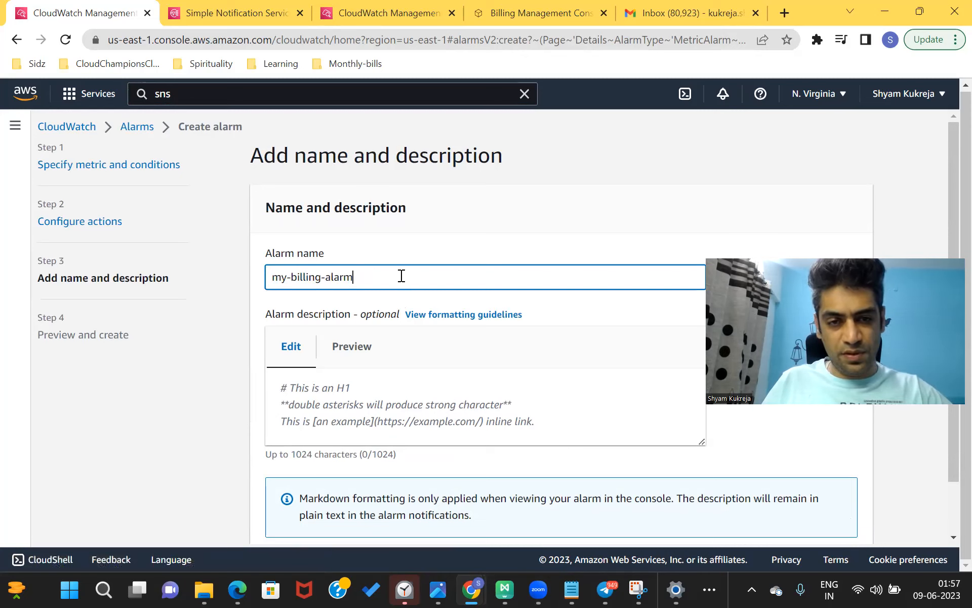
{"action": "left_click_drag", "start_coordinate": [402, 275], "coordinate": [237, 288]}
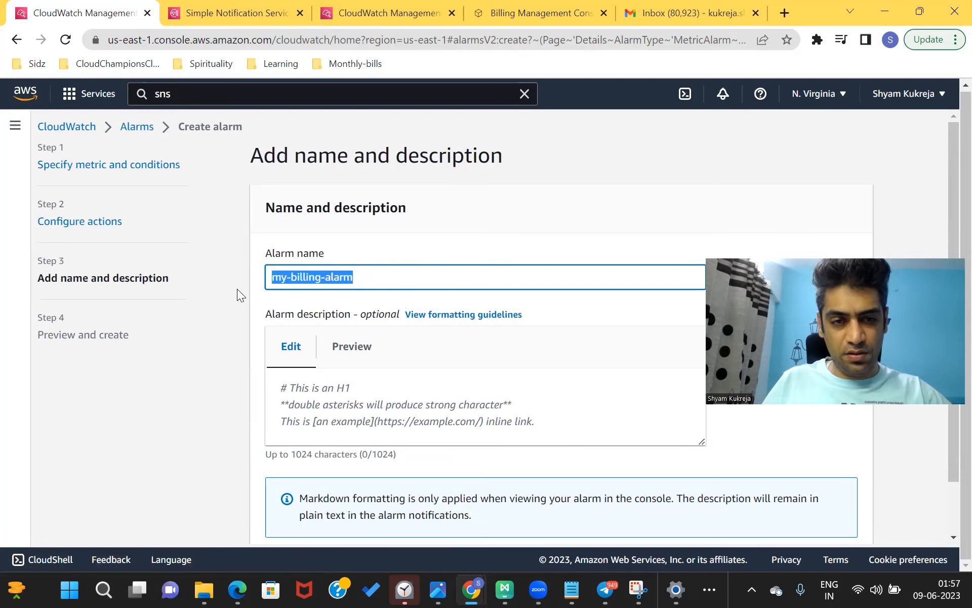
{"action": "scroll", "coordinate": [460, 375], "scroll_direction": "down", "scroll_amount": 2}
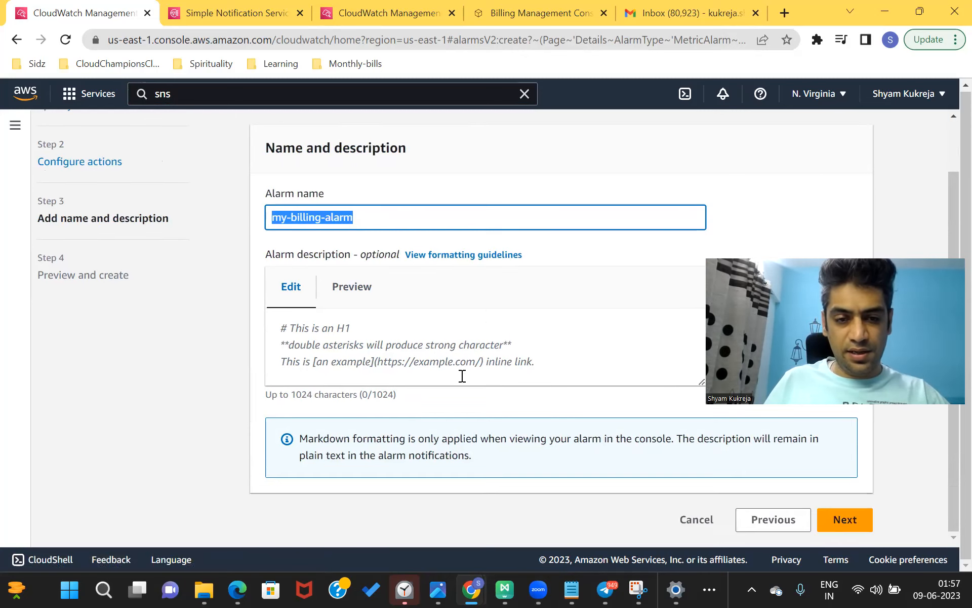
{"action": "left_click", "coordinate": [836, 526]}
- Review the EstimatedCharges > 10 preview and create my-billing-alarm
{"action": "scroll", "coordinate": [539, 423], "scroll_direction": "down", "scroll_amount": 3}
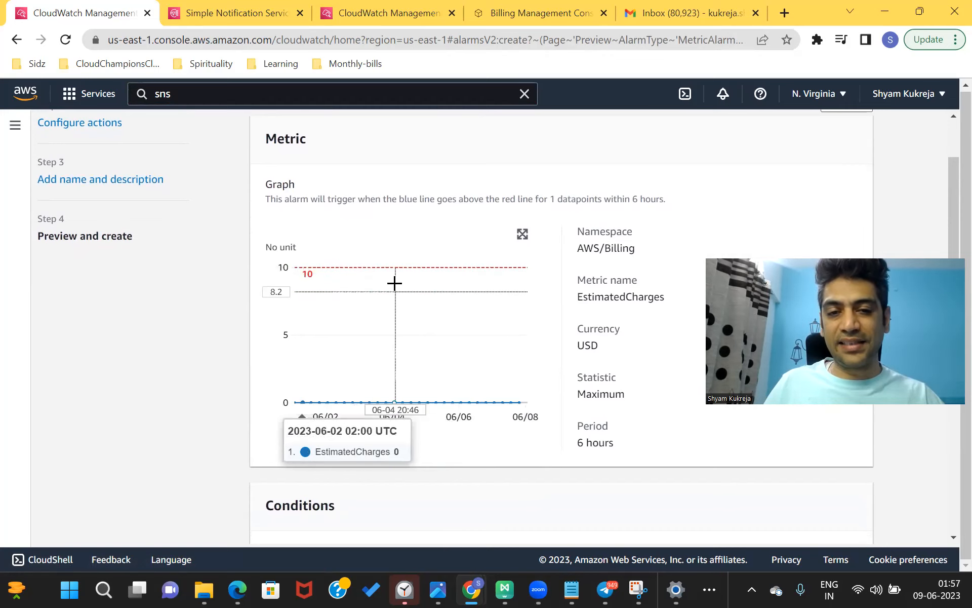
{"action": "scroll", "coordinate": [395, 281], "scroll_direction": "down", "scroll_amount": 10}
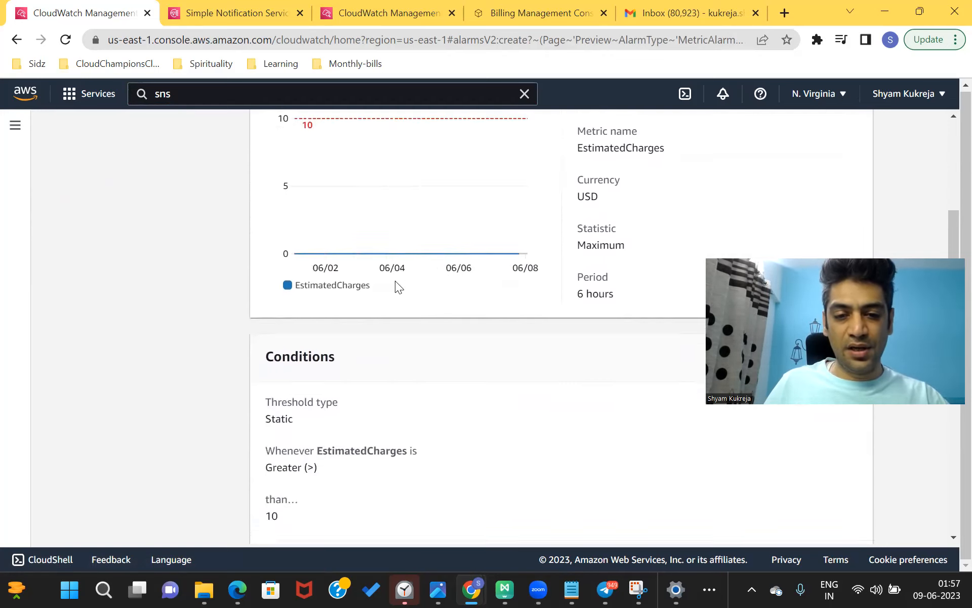
{"action": "scroll", "coordinate": [395, 280], "scroll_direction": "down", "scroll_amount": 1}
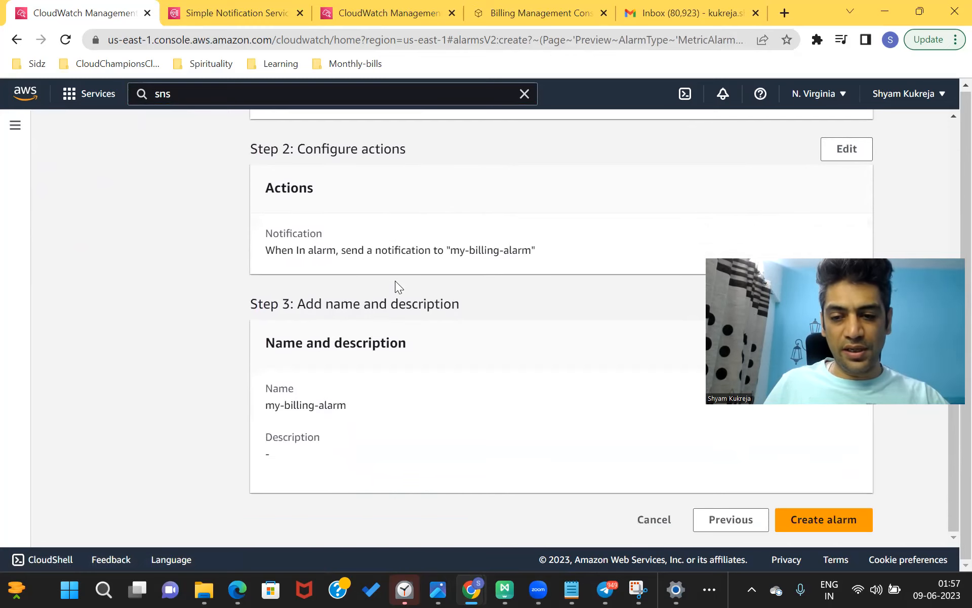
{"action": "left_click", "coordinate": [803, 521]}
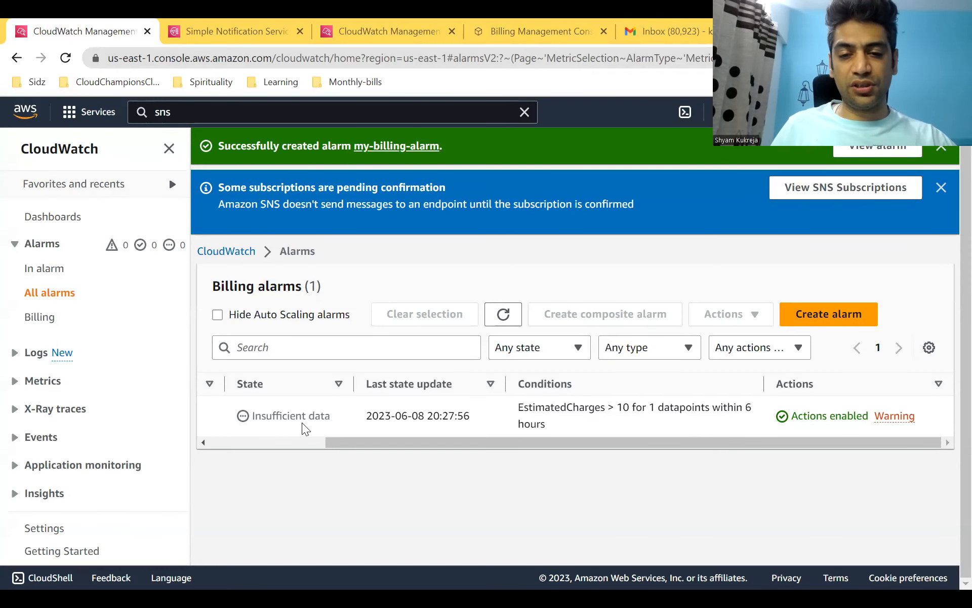
- Switch to the Gmail tab showing the AWS subscription confirmation email
{"action": "left_click", "coordinate": [504, 298]}
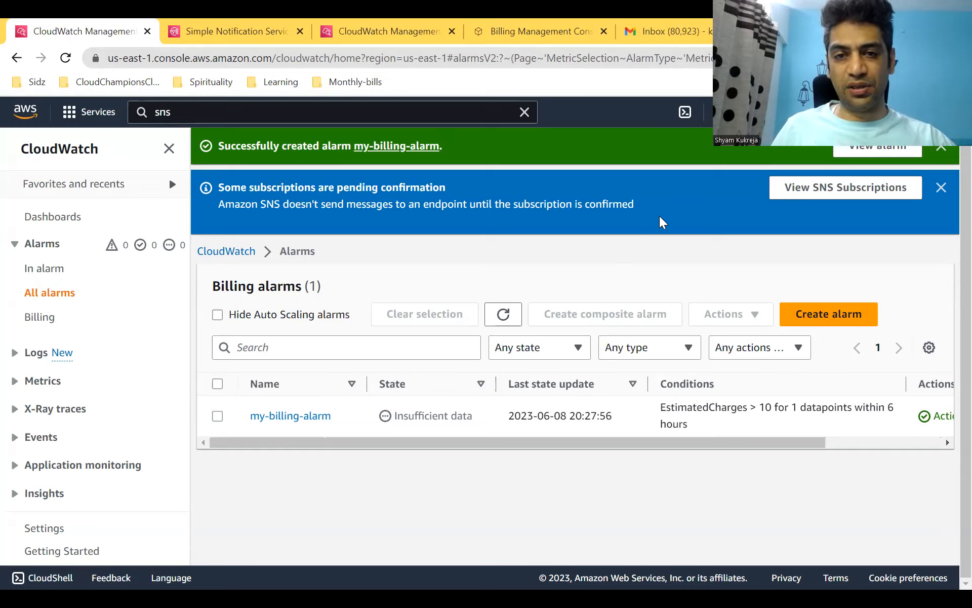
{"action": "left_click", "coordinate": [672, 35]}
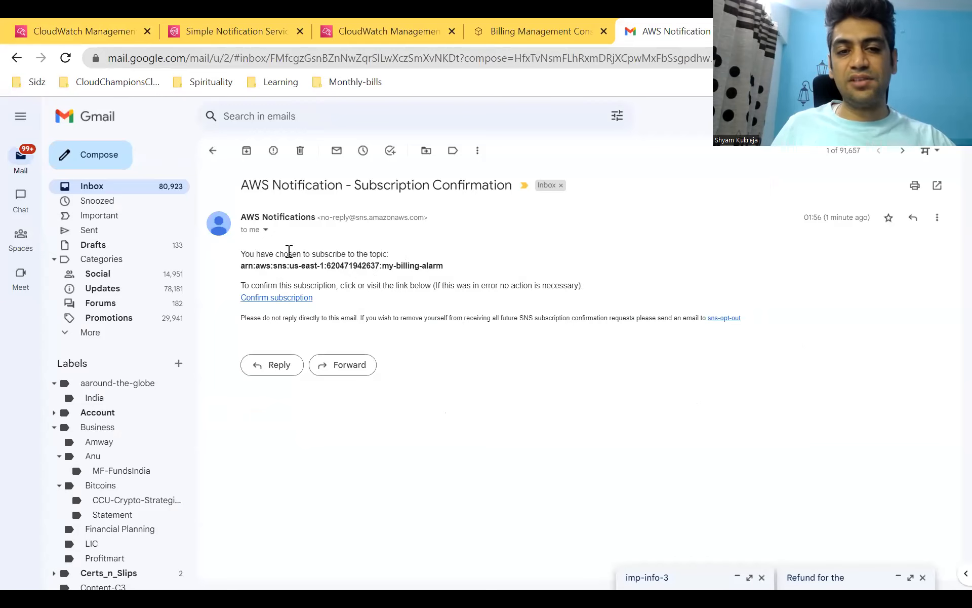
- Confirm the email subscription to the my-billing-alarm SNS topic from the AWS Notification email
{"action": "left_click", "coordinate": [269, 300]}
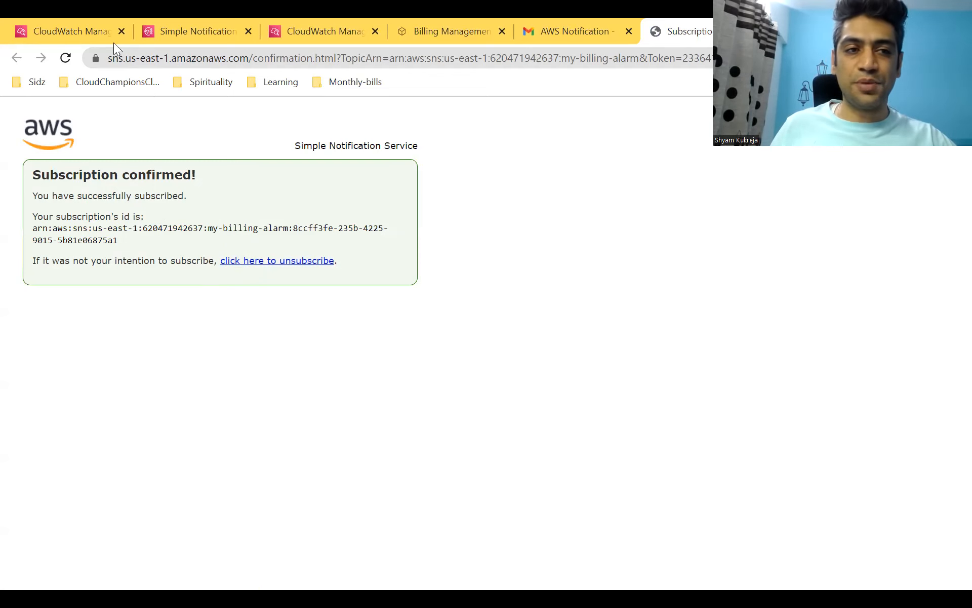
- Return to the CloudWatch Billing alarms list to see my-billing-alarm in the OK state
{"action": "left_click", "coordinate": [92, 34]}
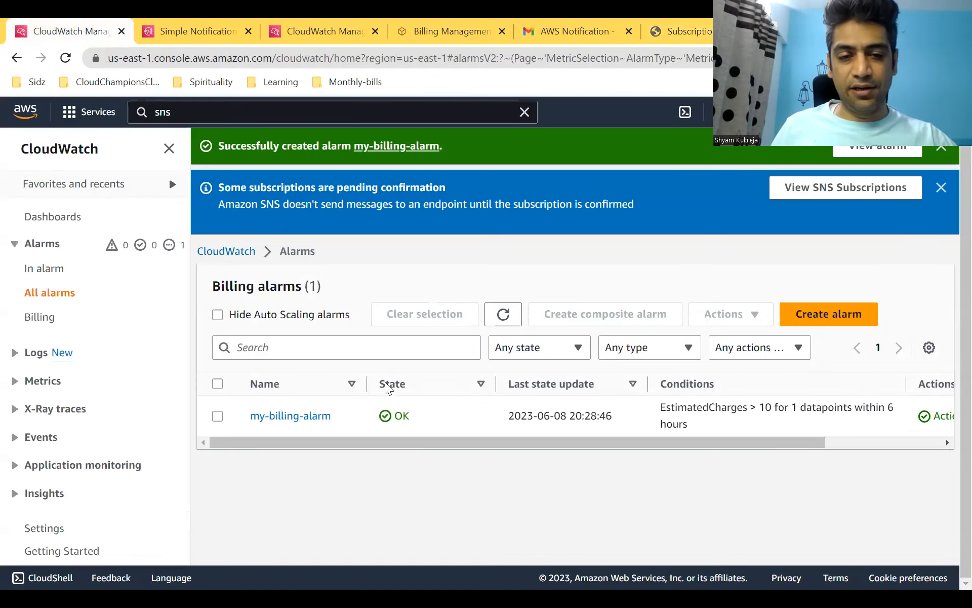